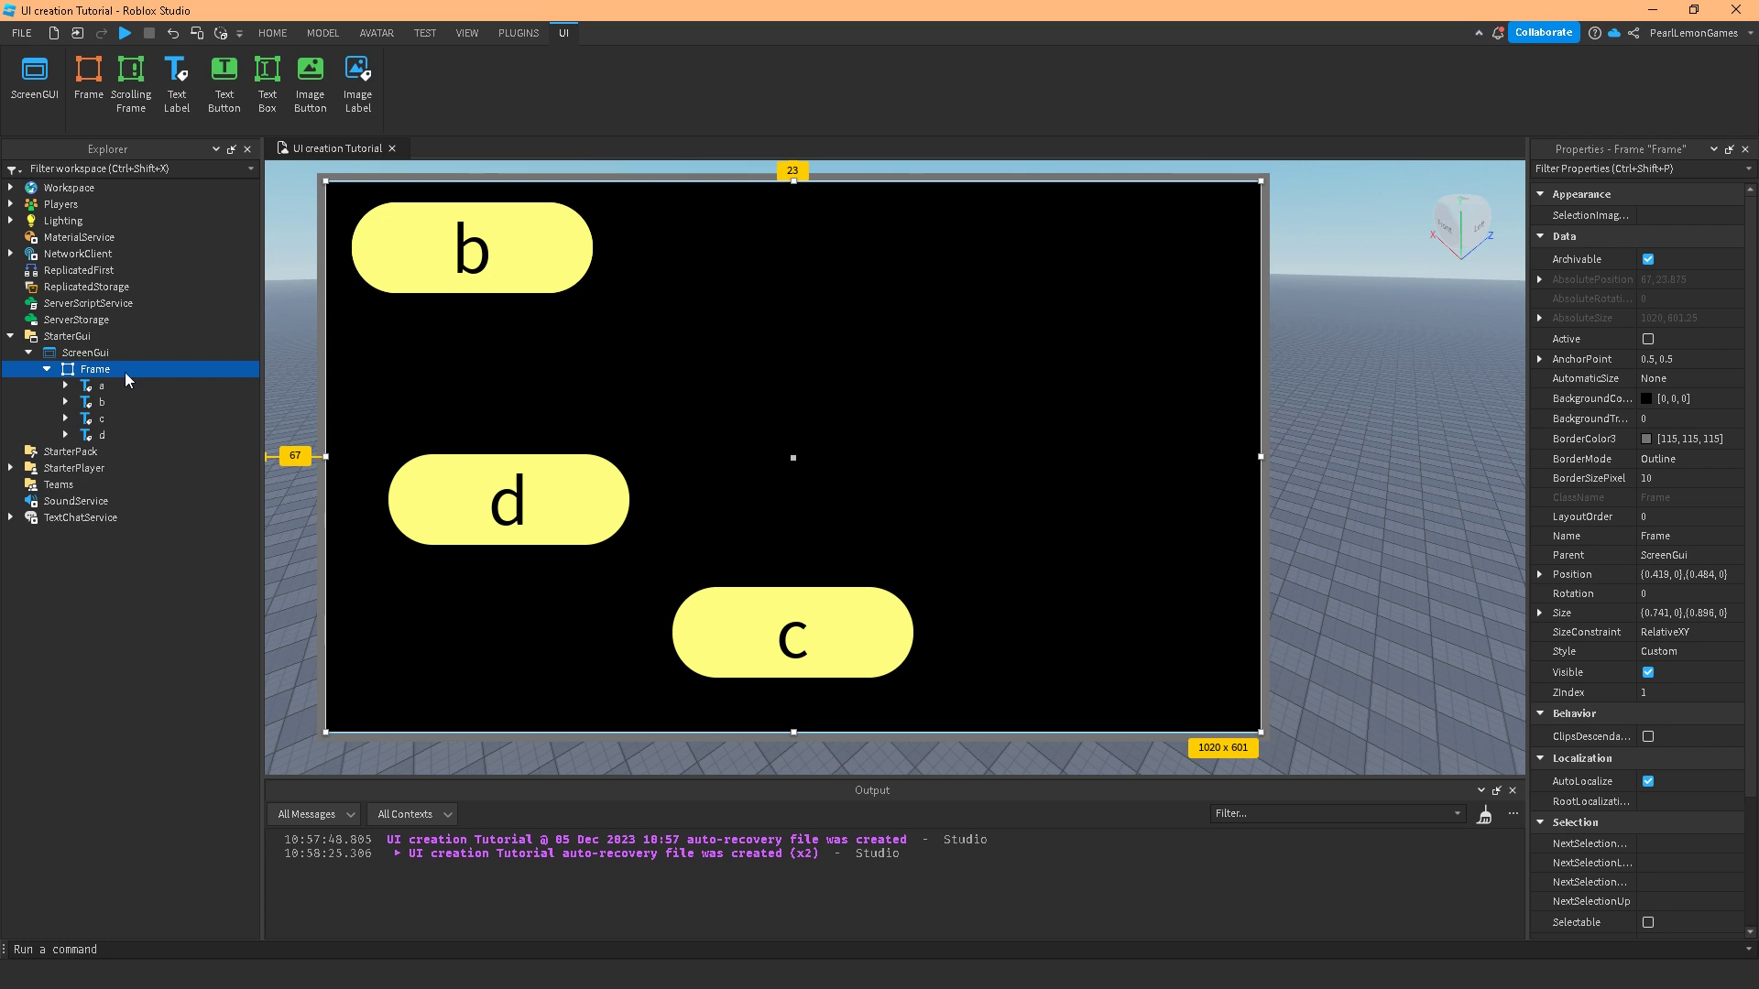
# Insert a UIListLayout into the Frame via the 'ui' search, then remove it.
pyautogui.click(123, 370)
pyautogui.write('ui')
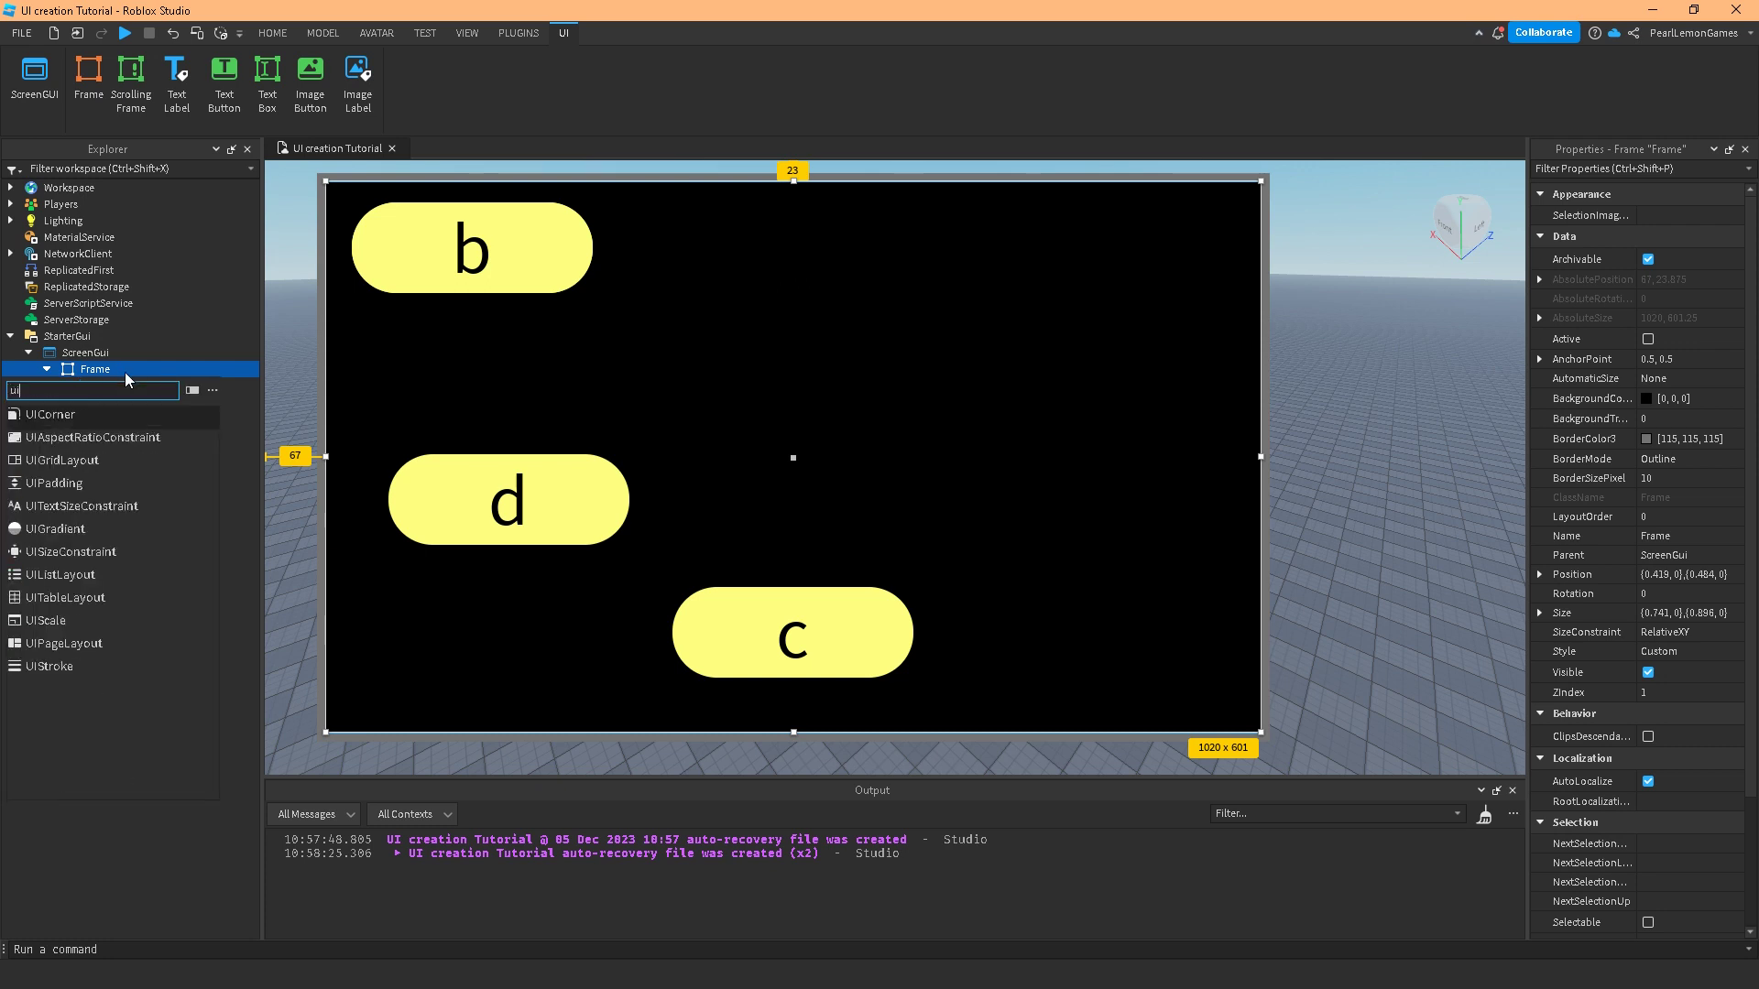
pyautogui.click(97, 575)
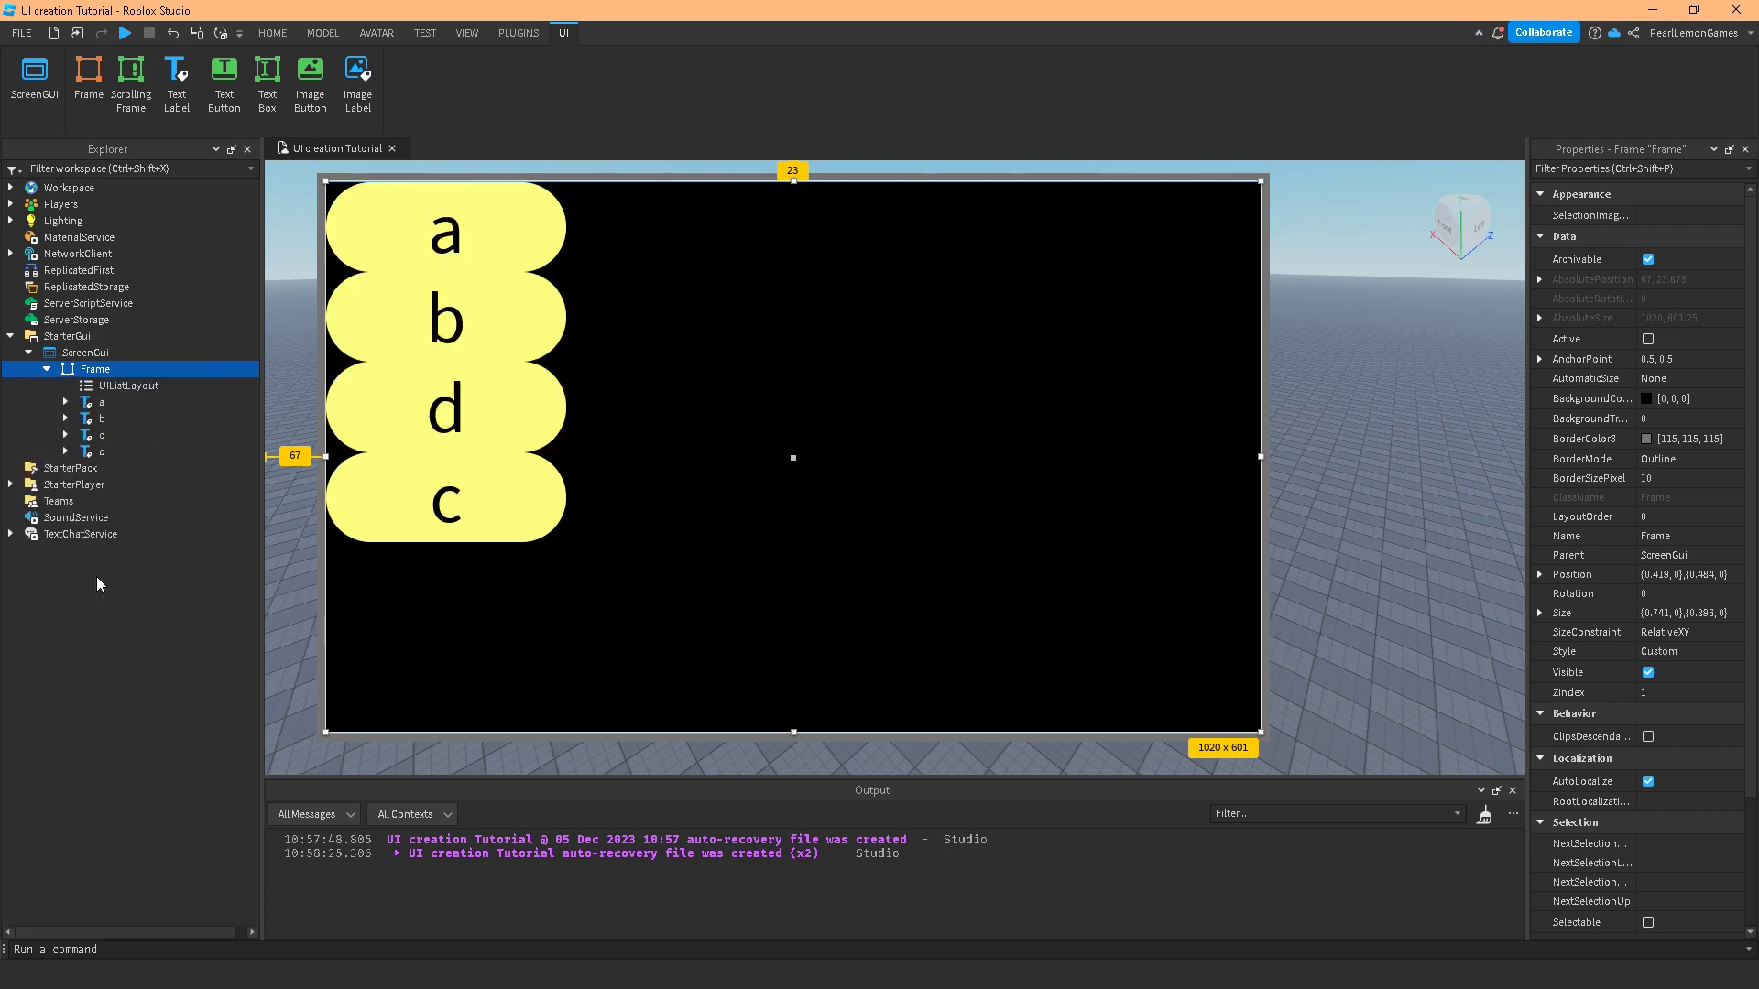
pyautogui.click(107, 393)
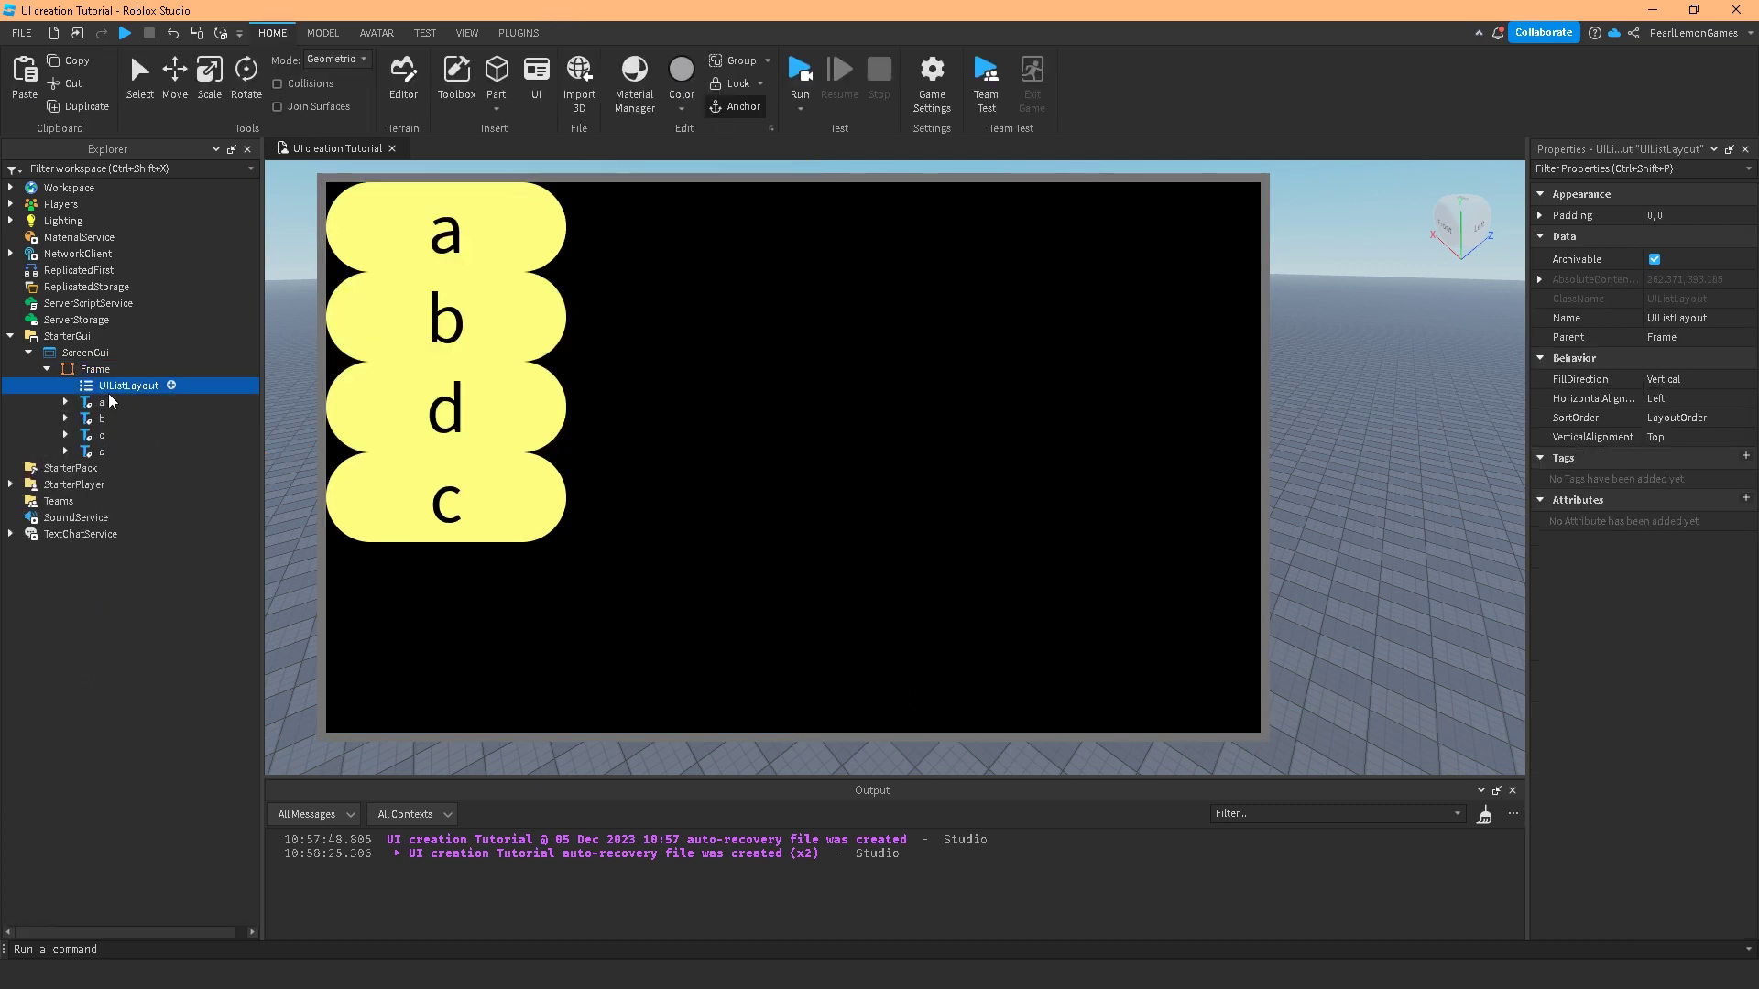
pyautogui.press('Delete')
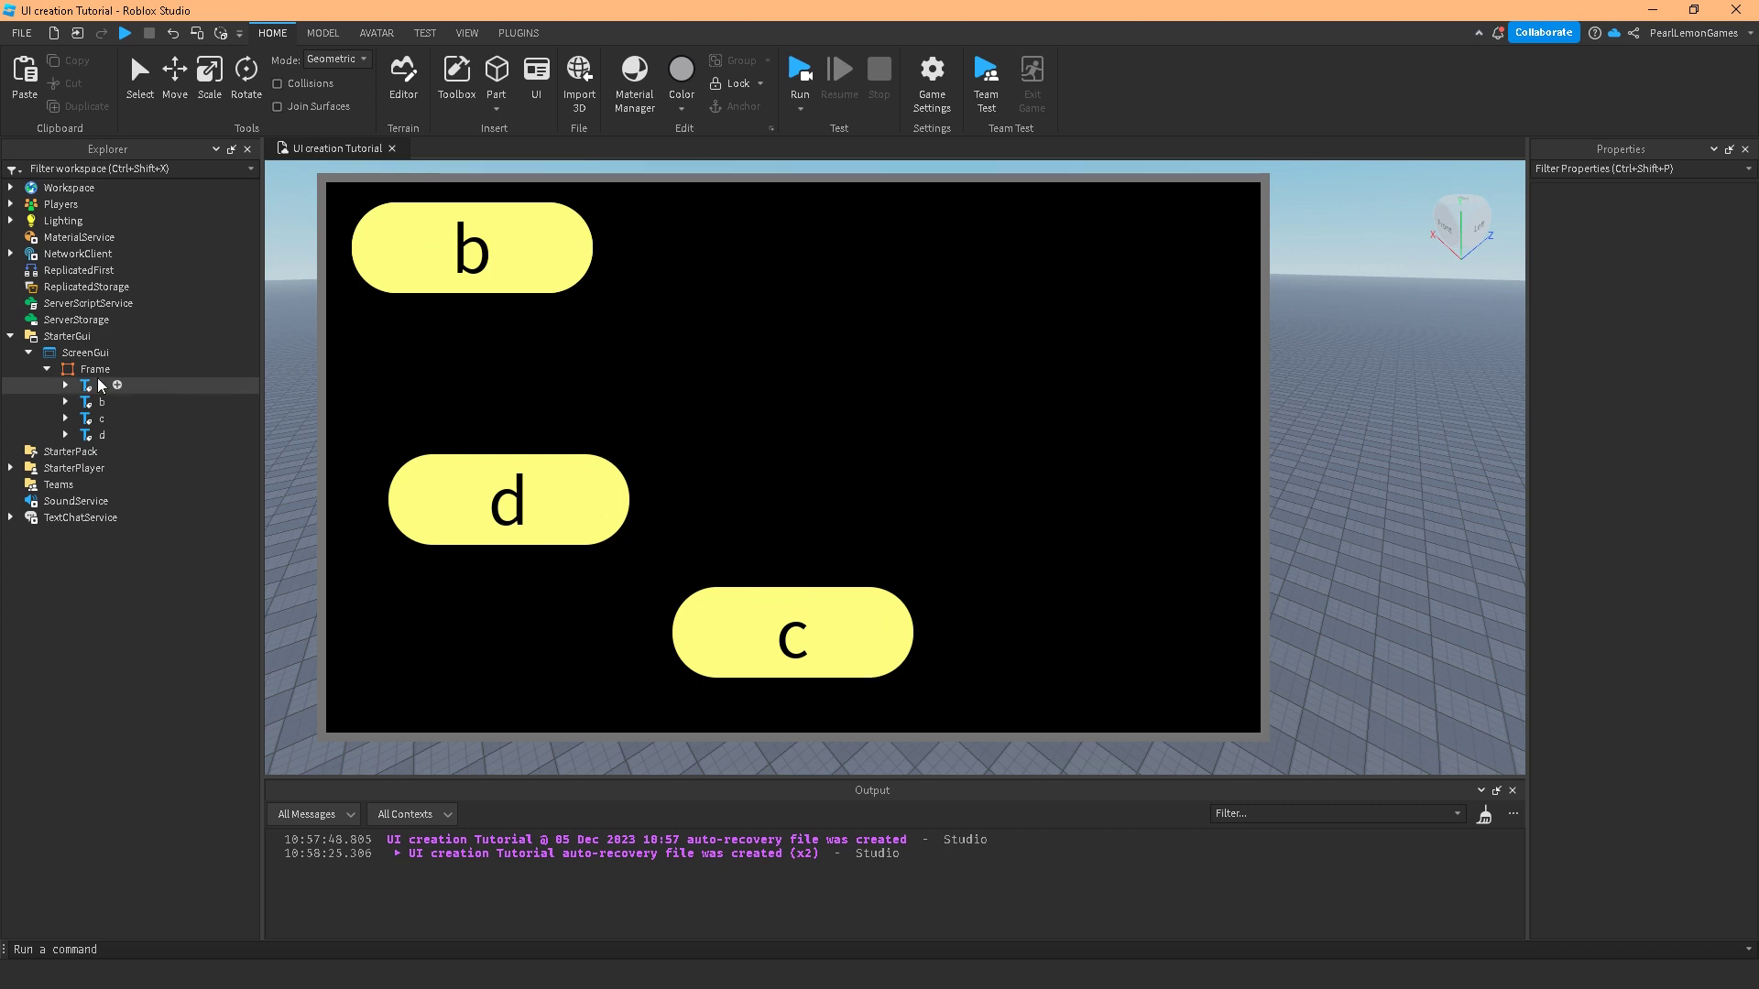
# Paste the UIListLayout into the Frame, then cut it and paste it onto the ScreenGui.
pyautogui.rightClick(73, 369)
pyautogui.click(145, 57)
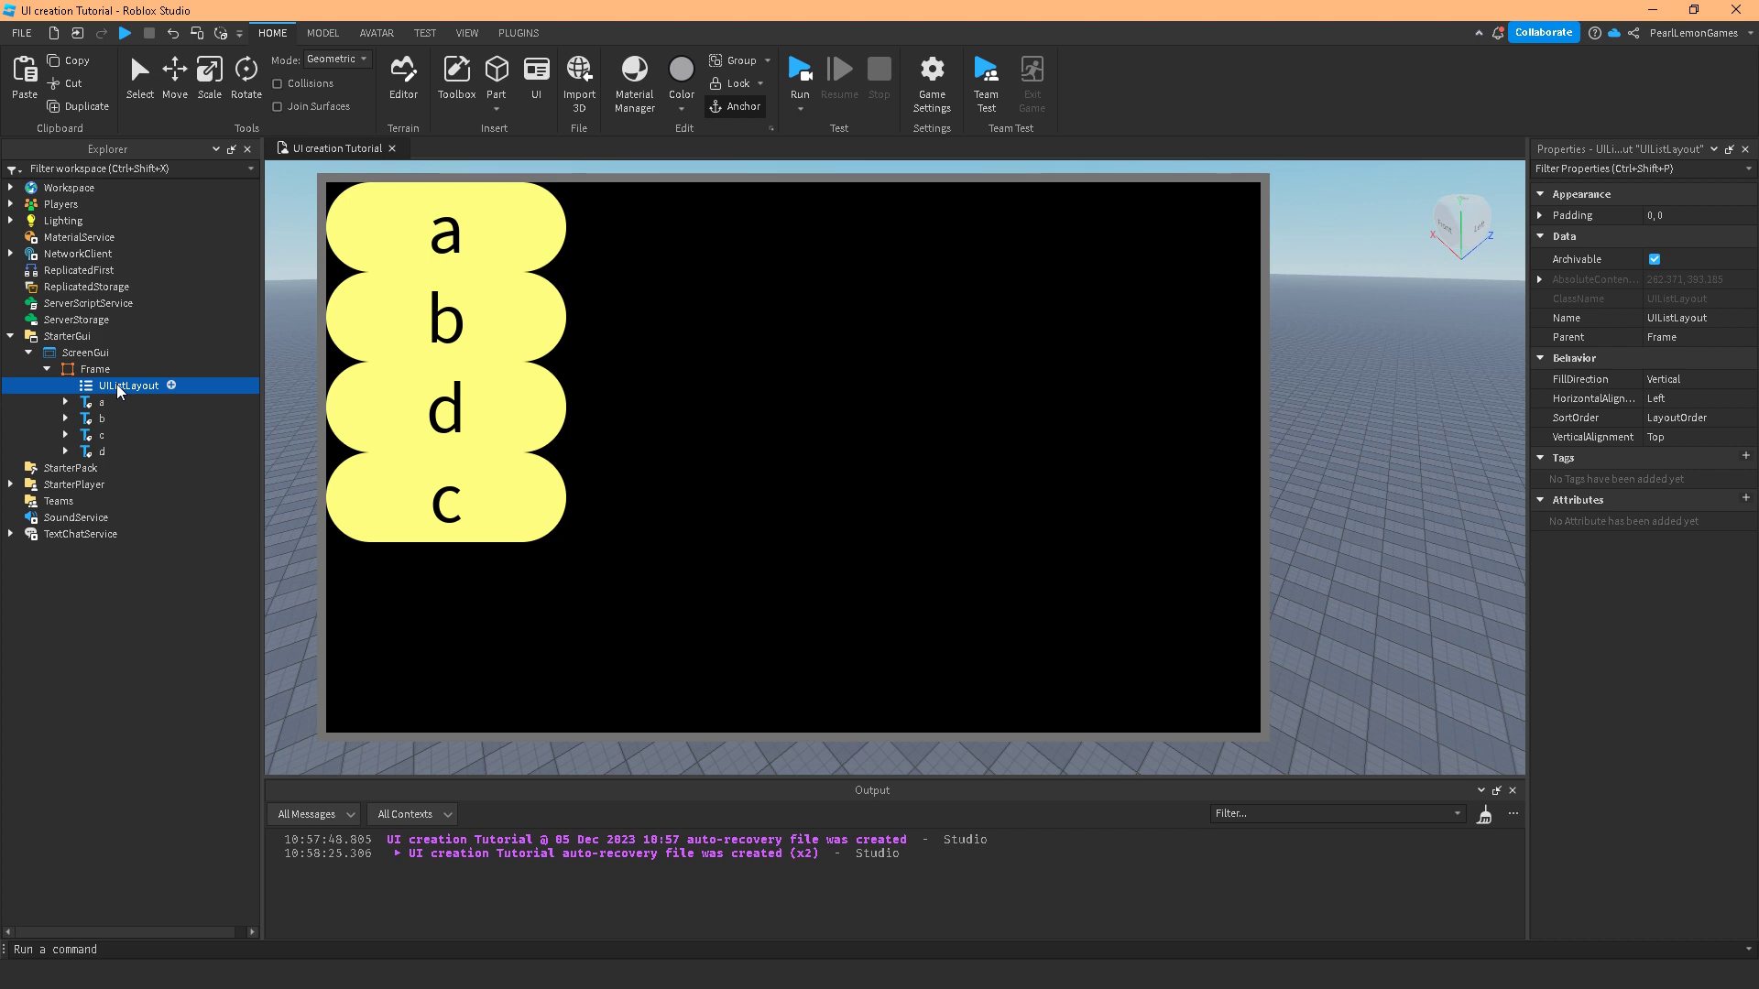
pyautogui.hotkey('ctrl', 'x')
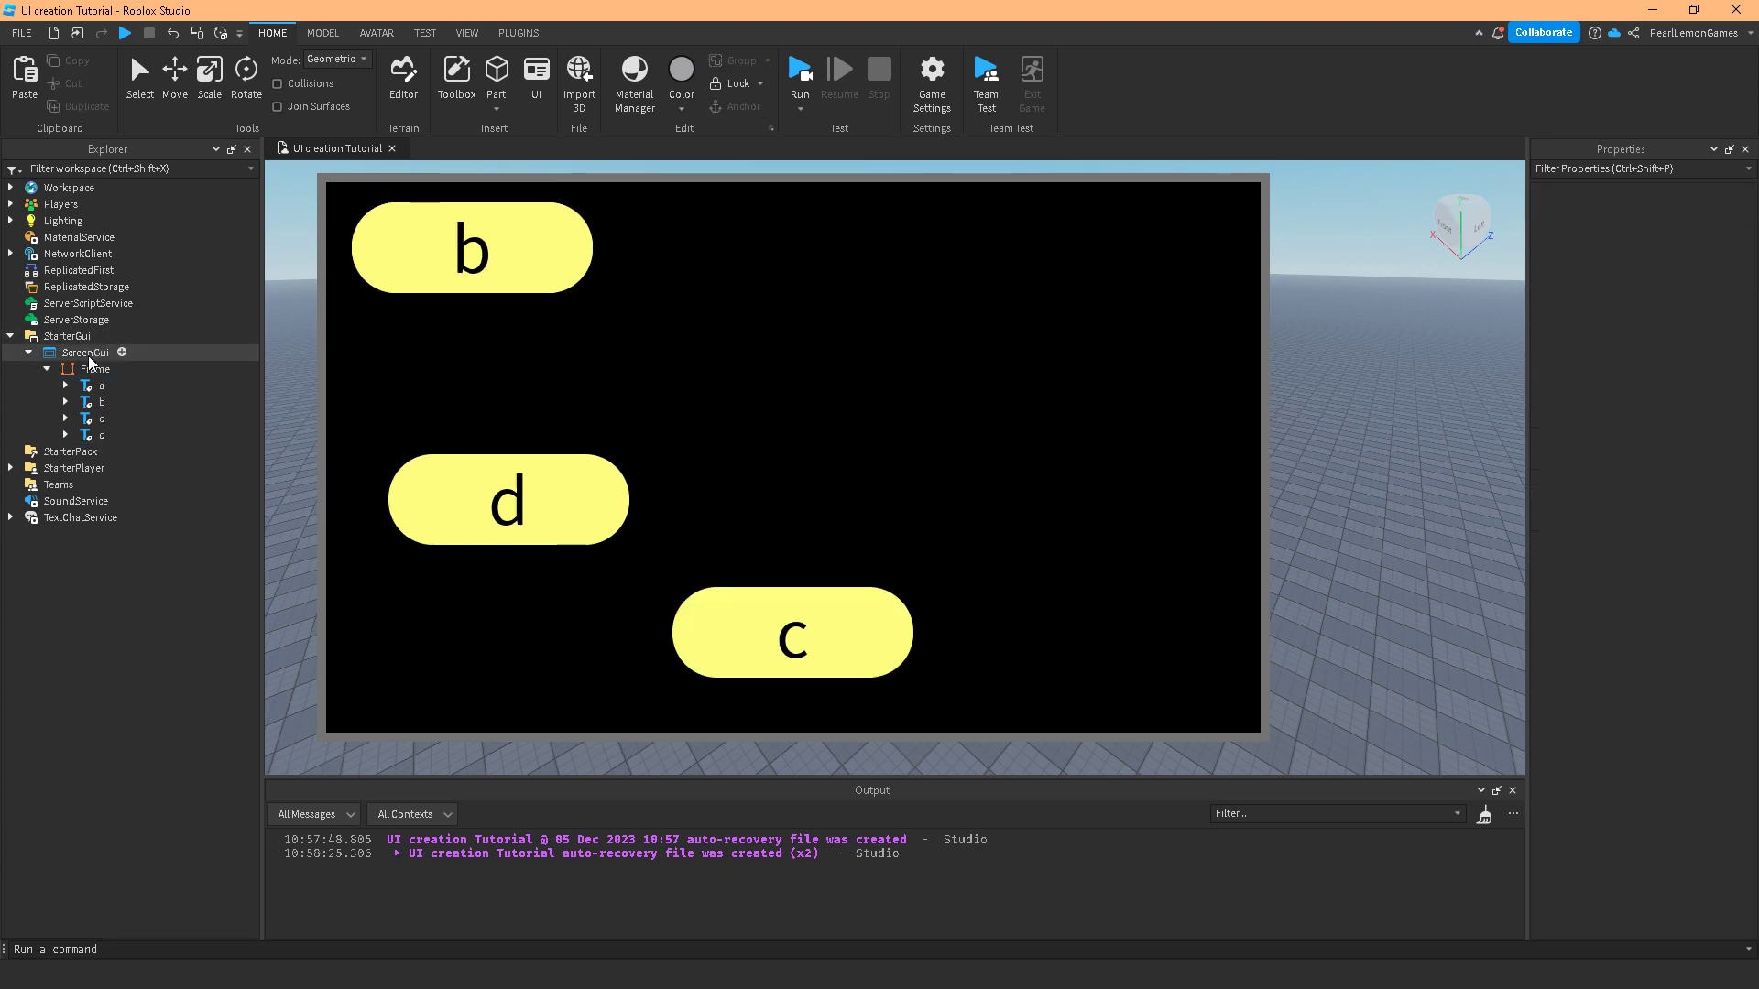
pyautogui.click(89, 355)
pyautogui.hotkey('ctrl', 'v')
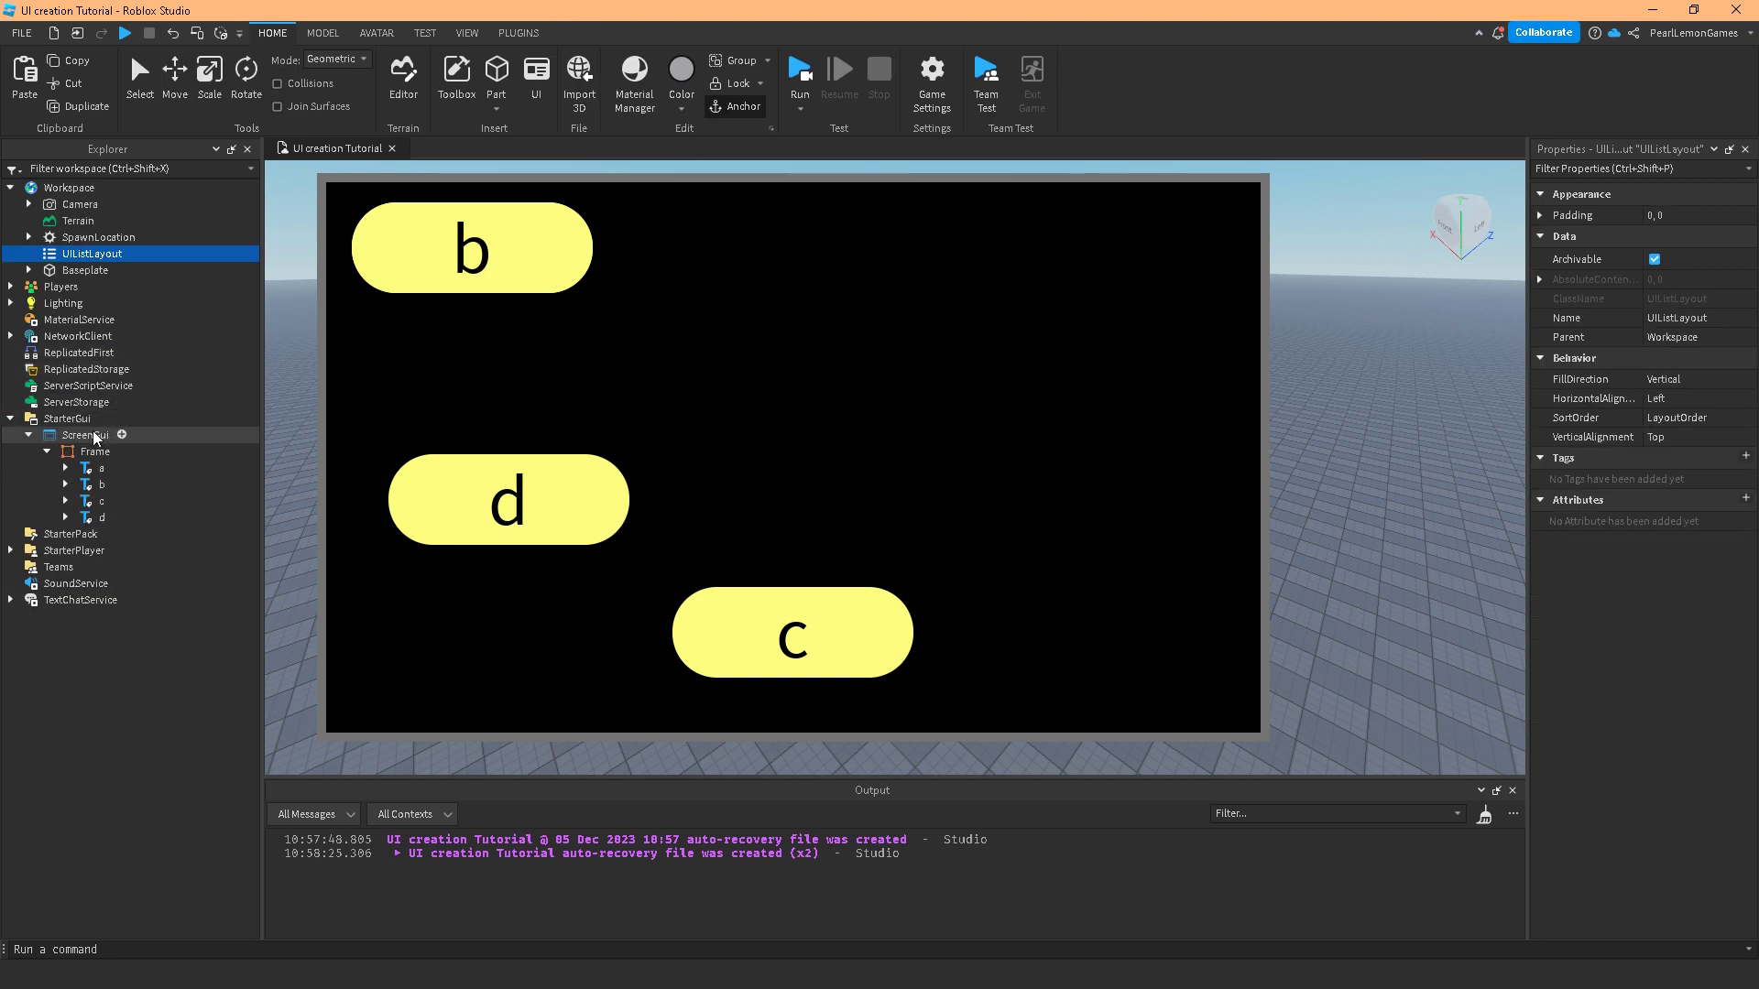
# Paste the UIListLayout into the ScreenGui, then cut it and Paste Into the Frame.
pyautogui.rightClick(86, 436)
pyautogui.click(134, 47)
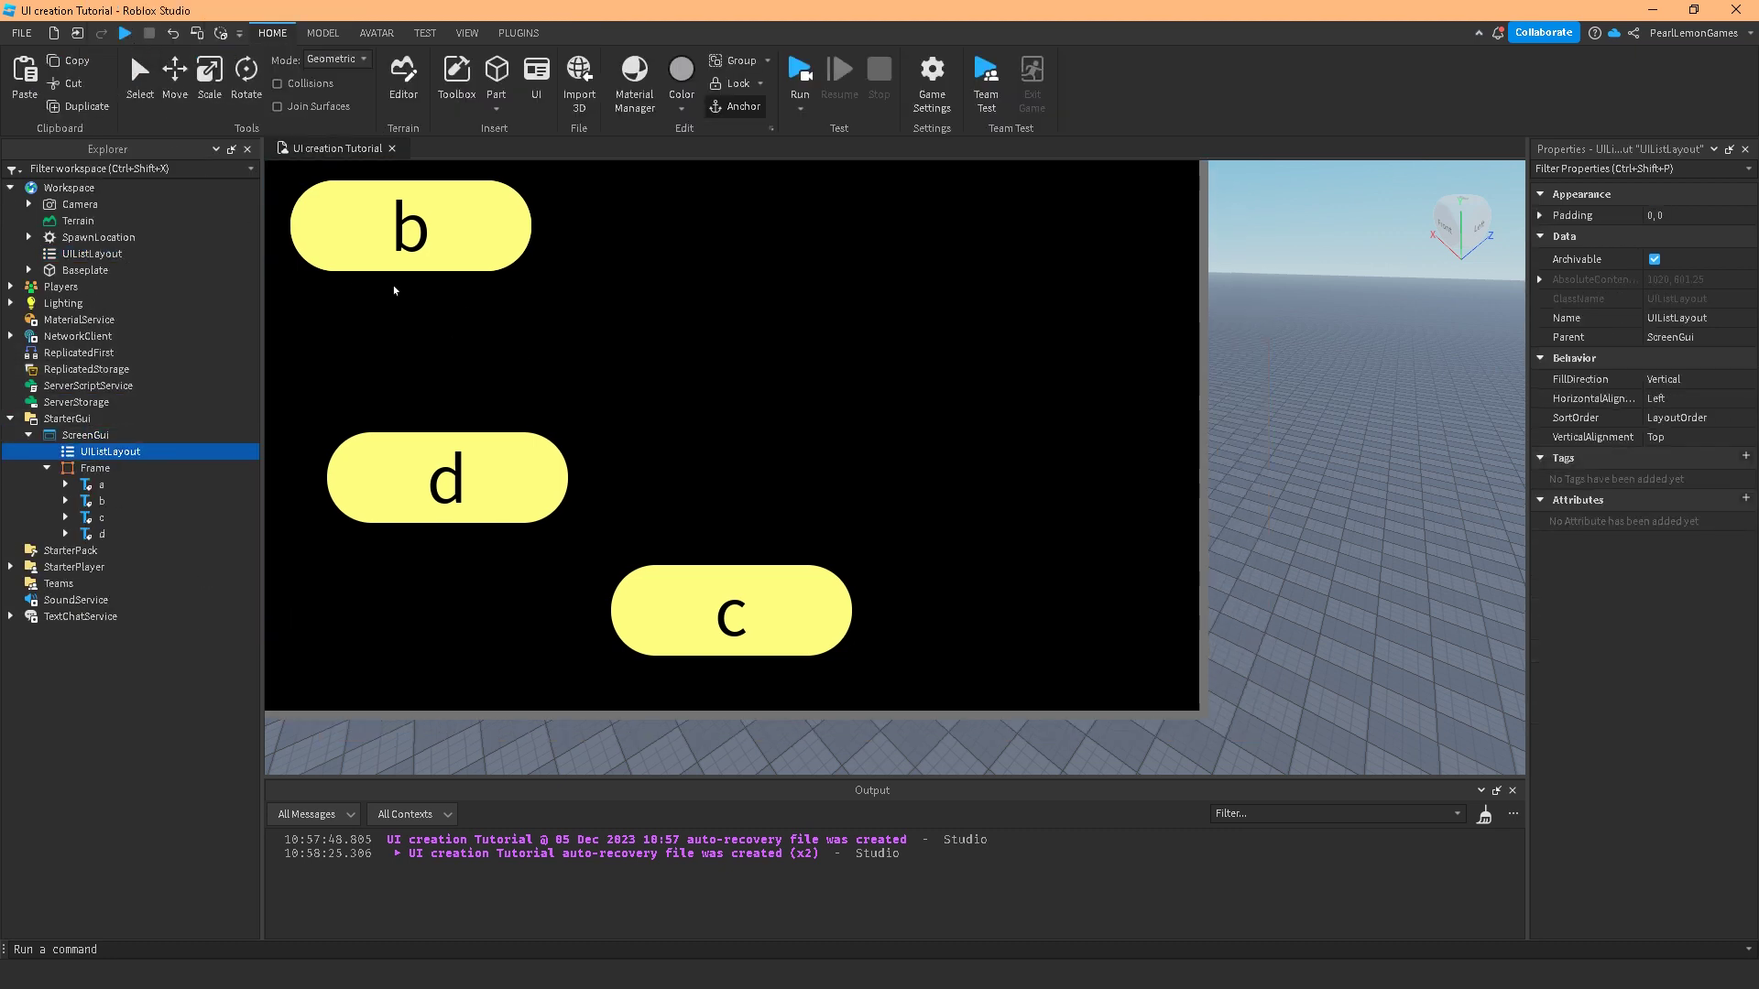
pyautogui.rightClick(111, 451)
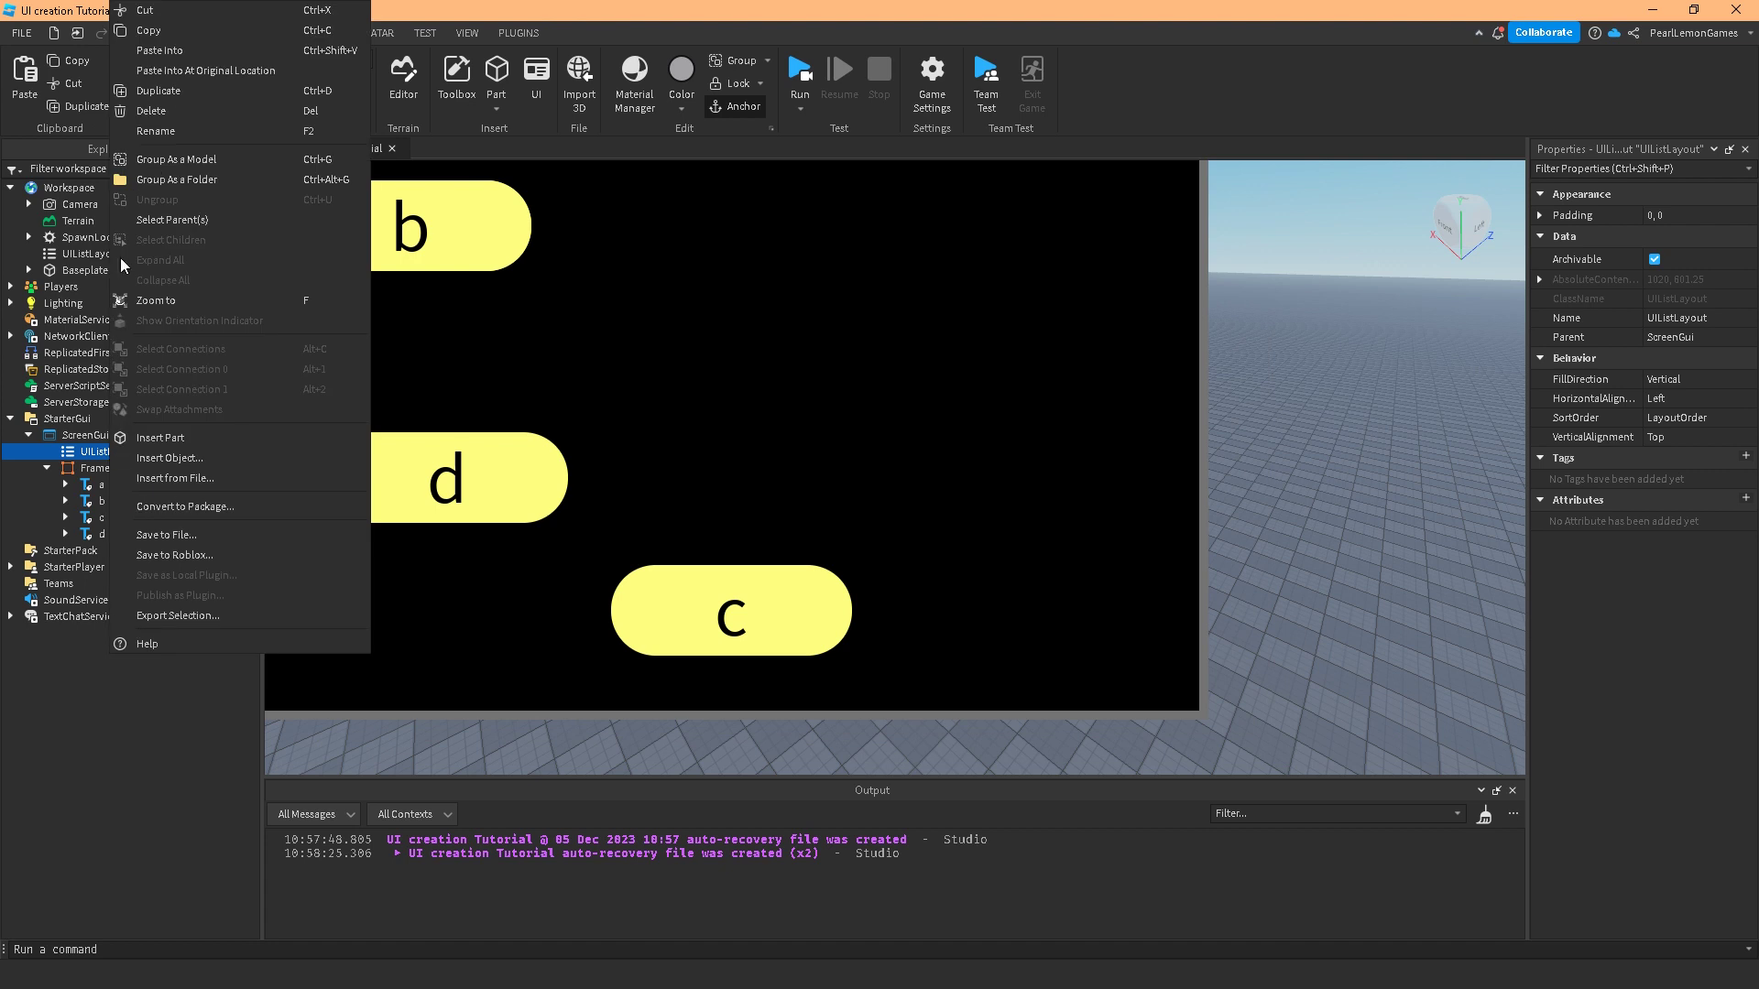
pyautogui.click(172, 10)
pyautogui.click(108, 453)
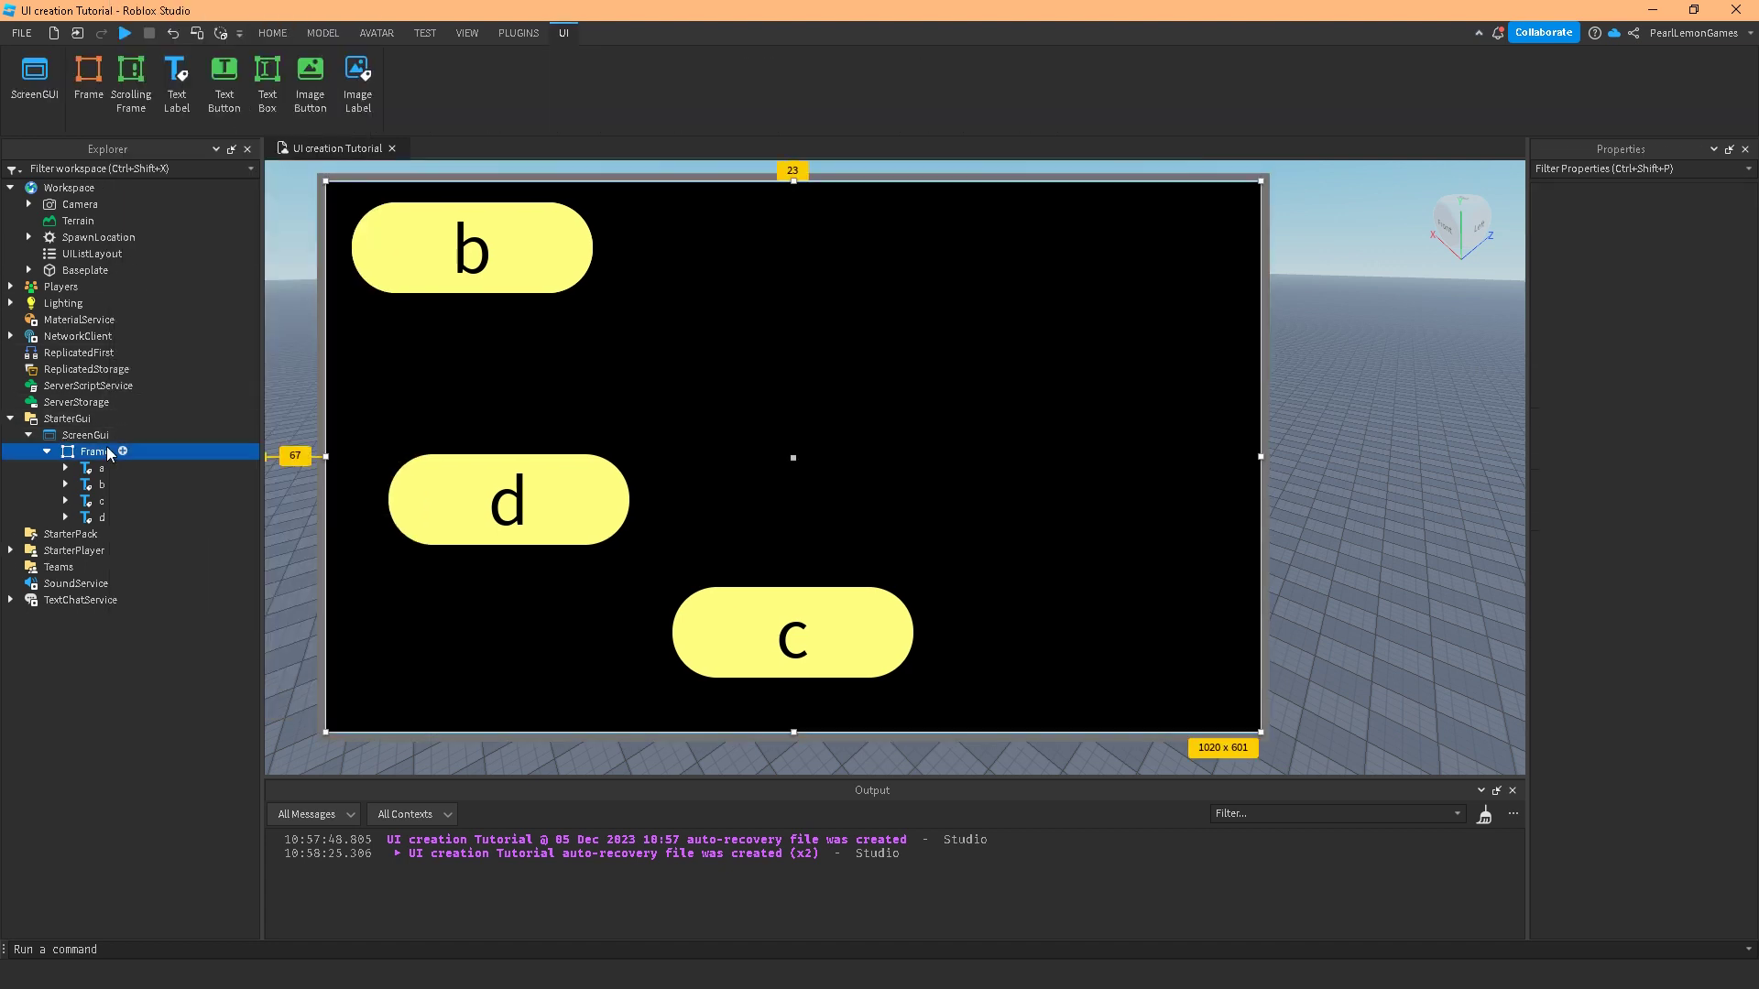
pyautogui.rightClick(108, 452)
pyautogui.click(167, 46)
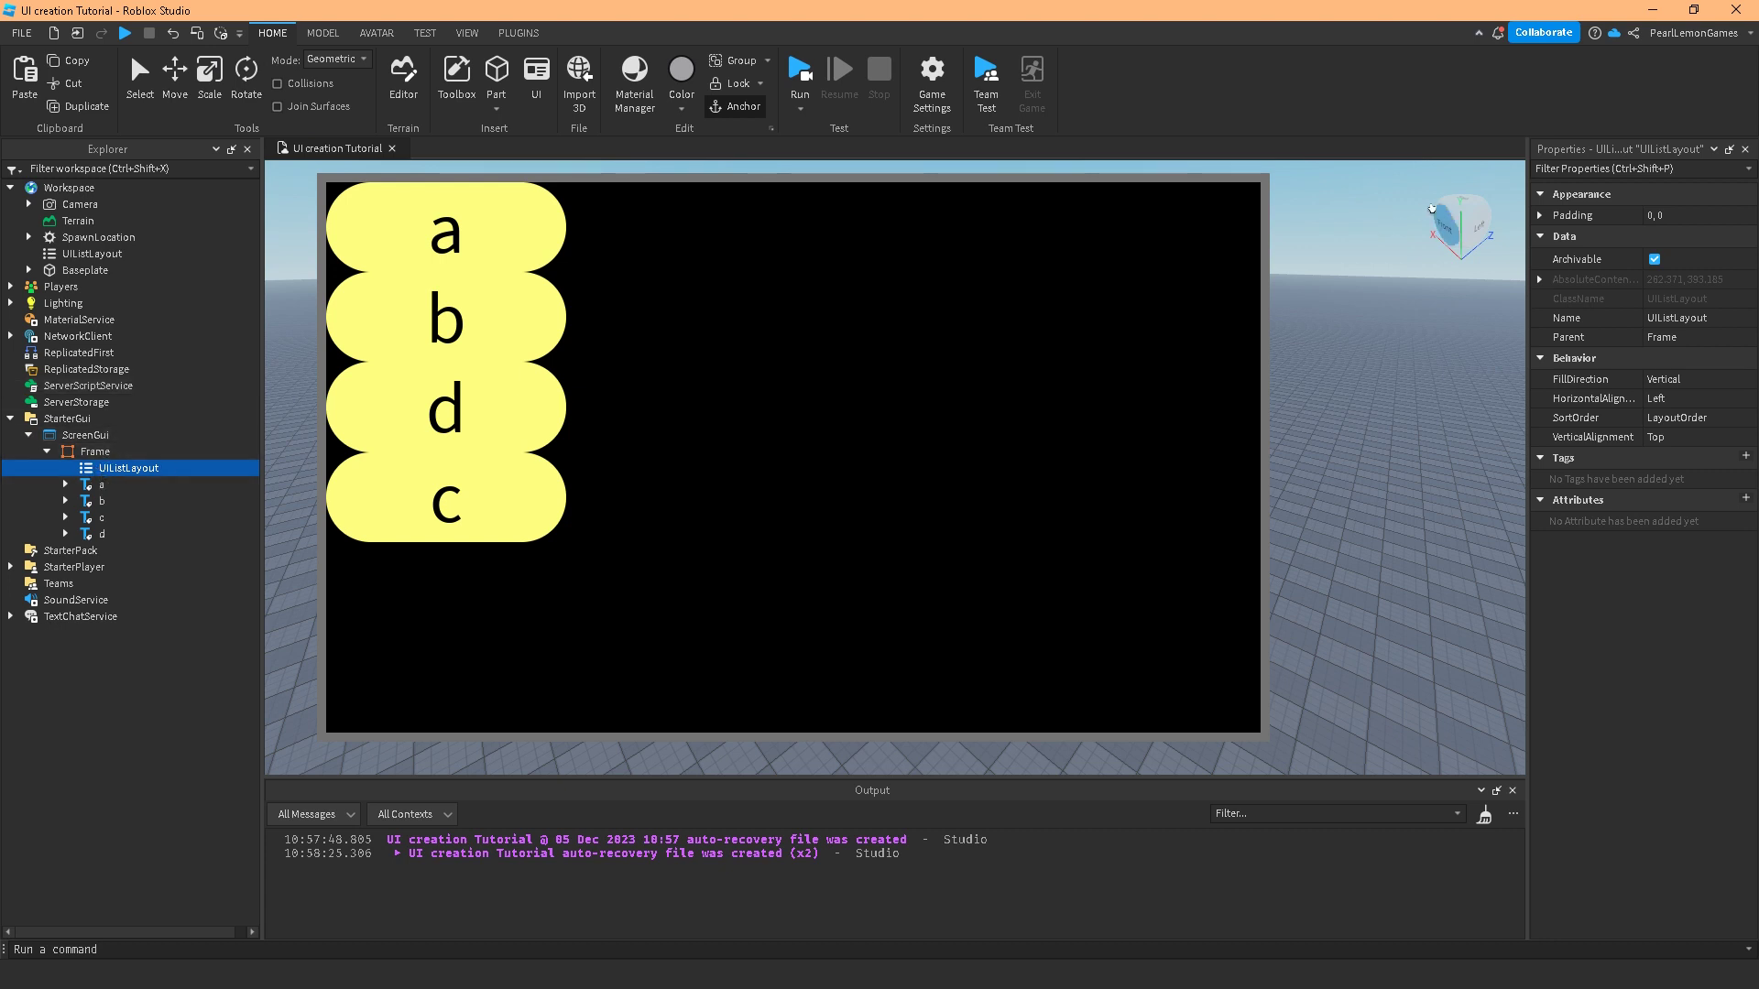
# Set the UIListLayout's Padding Scale to 0.01.
pyautogui.click(1542, 218)
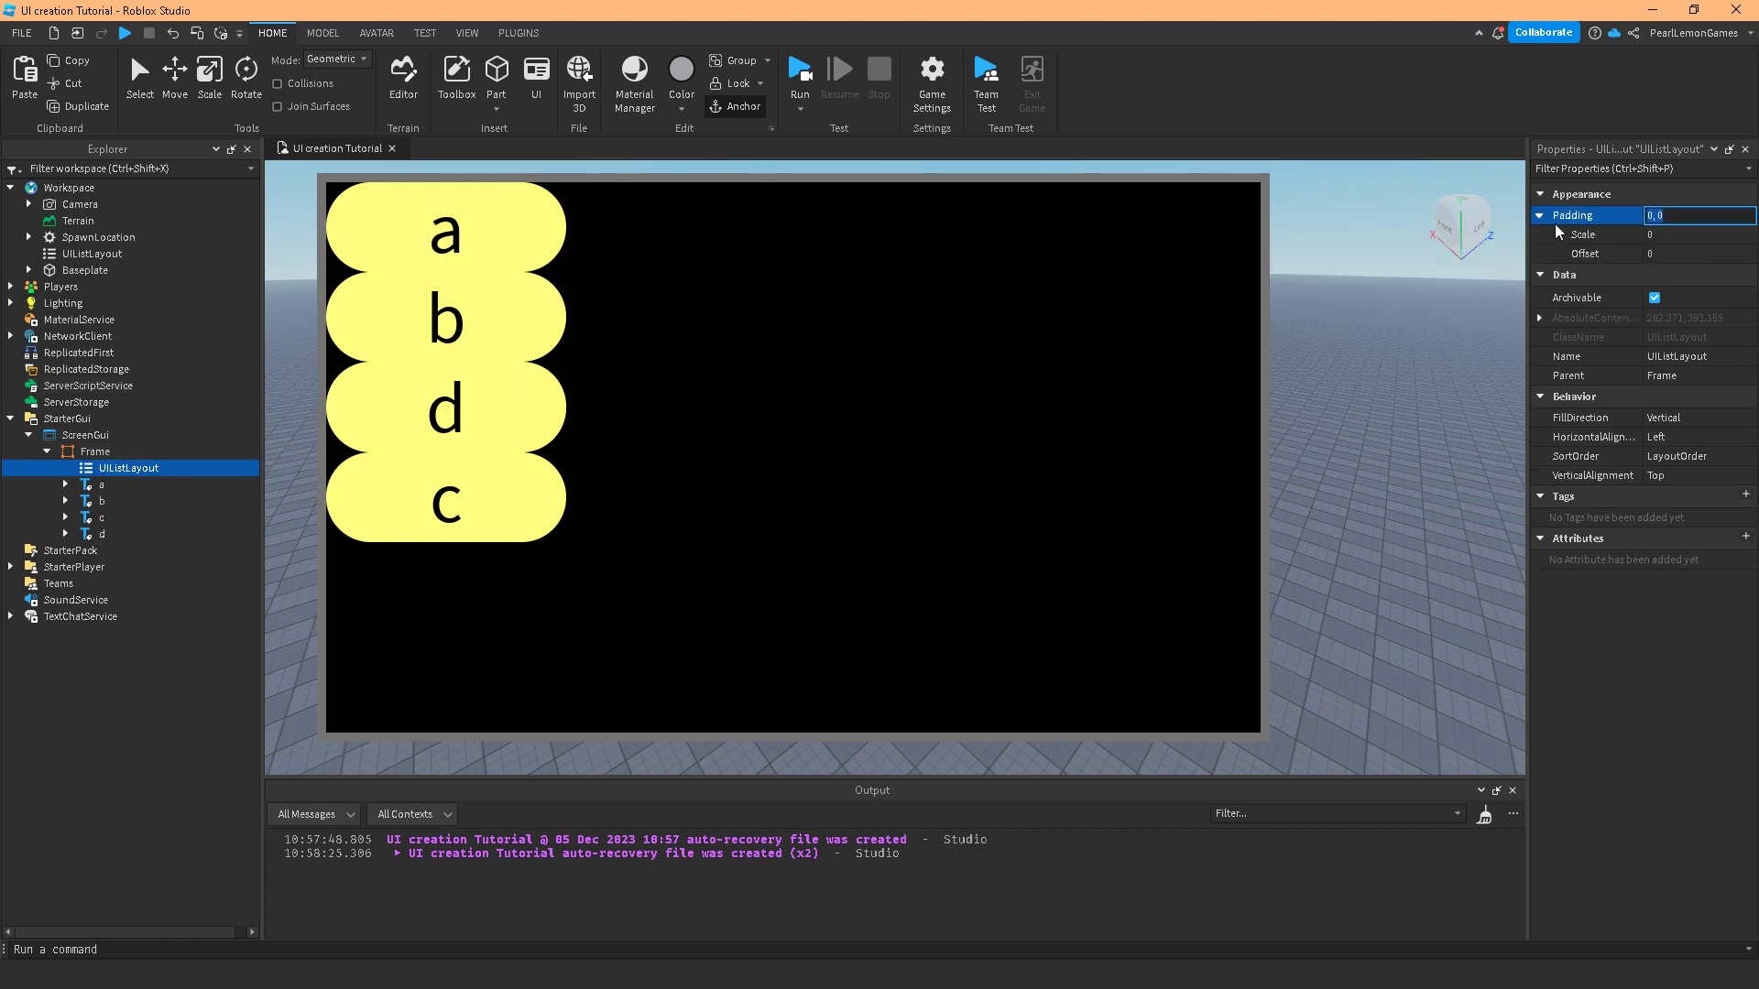
pyautogui.click(1663, 233)
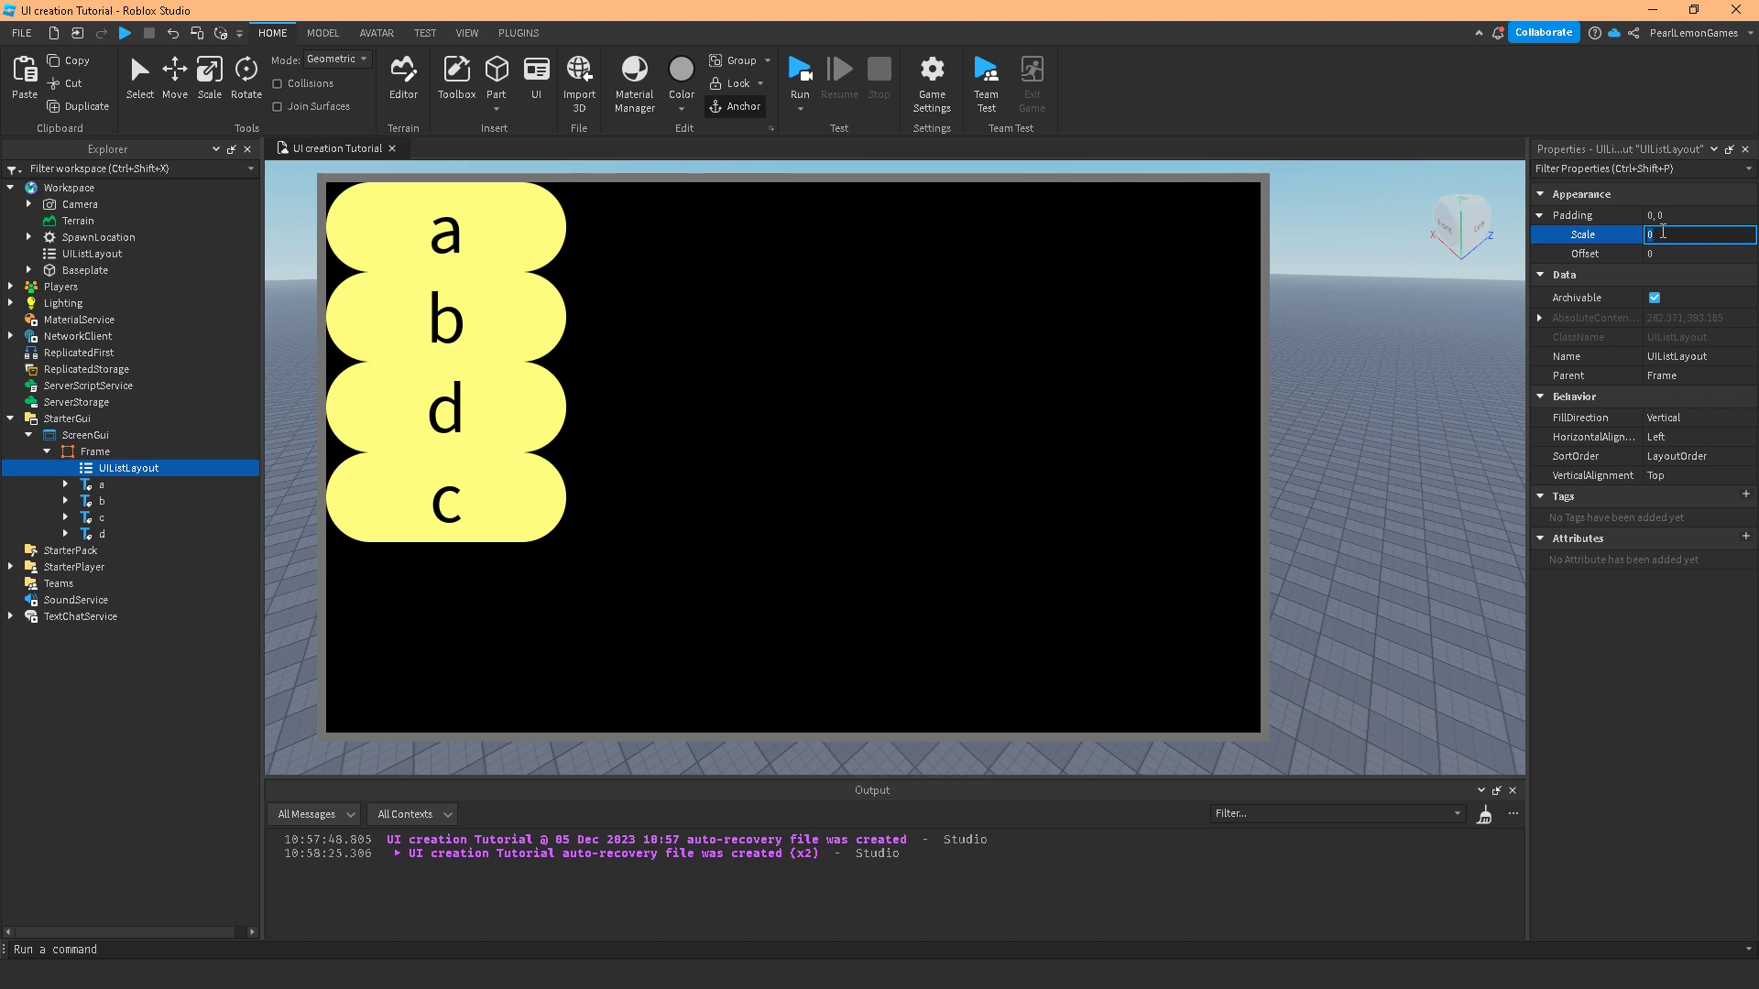
pyautogui.write('.01')
pyautogui.press('Return')
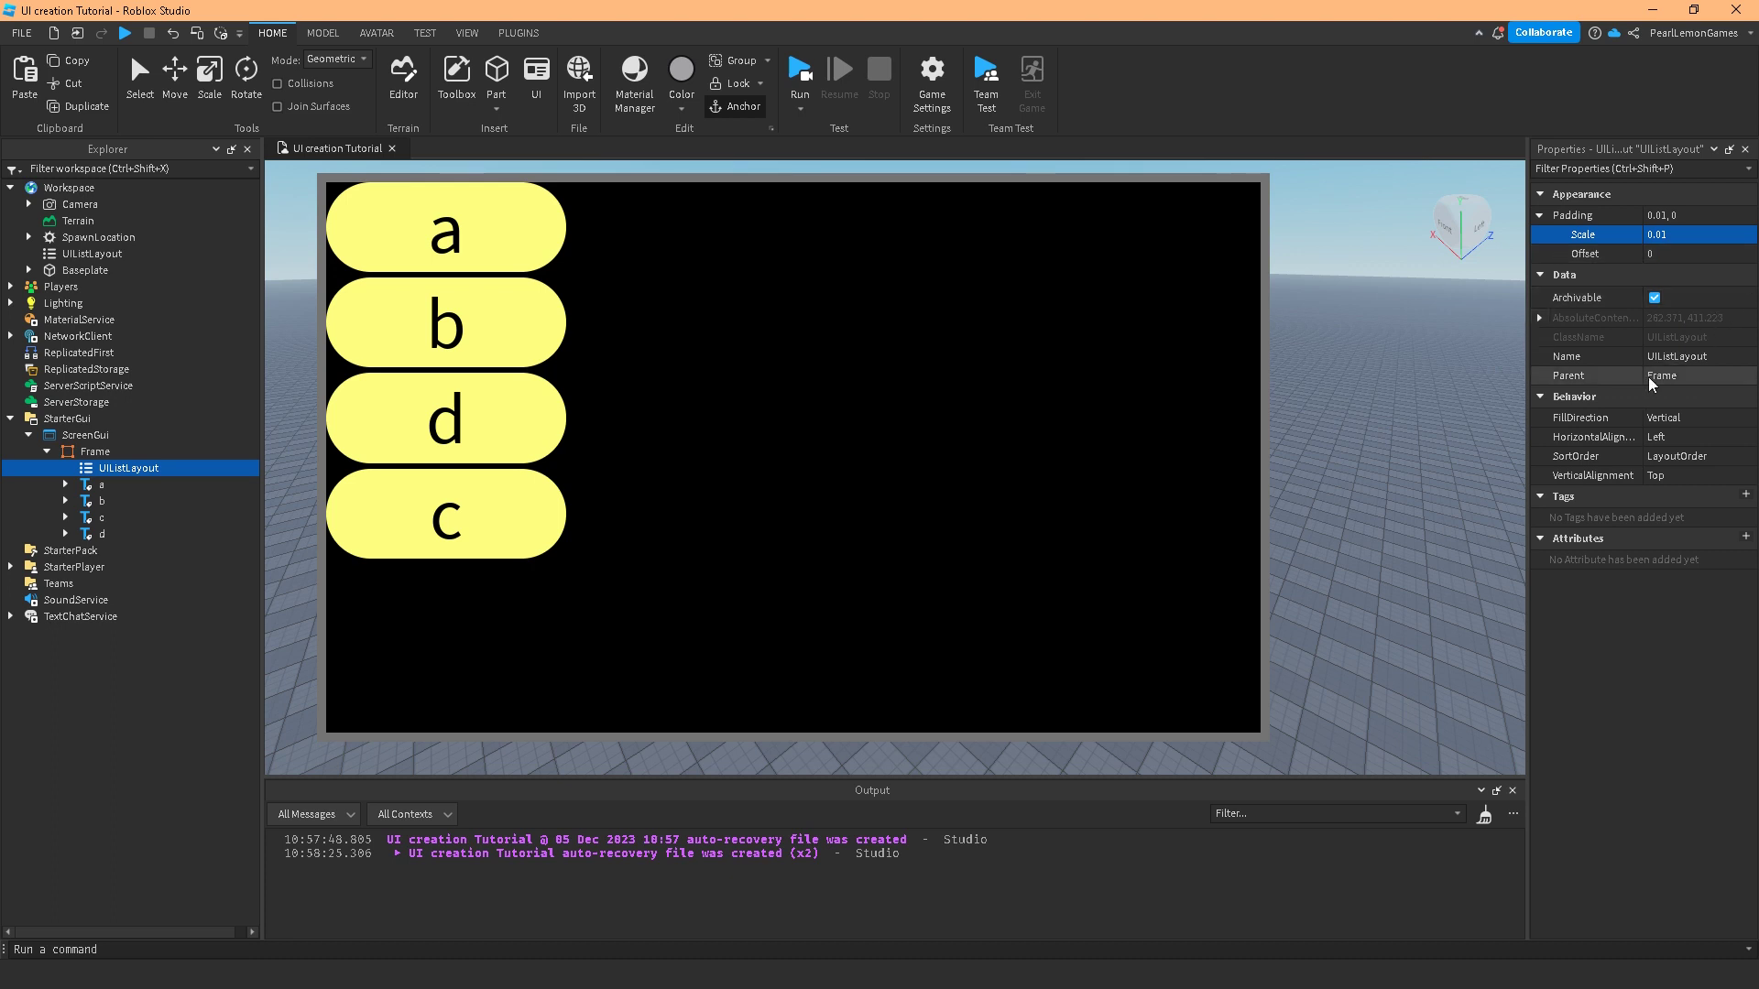
# Keep FillDirection on Vertical, then switch the list to Horizontal.
pyautogui.click(1661, 419)
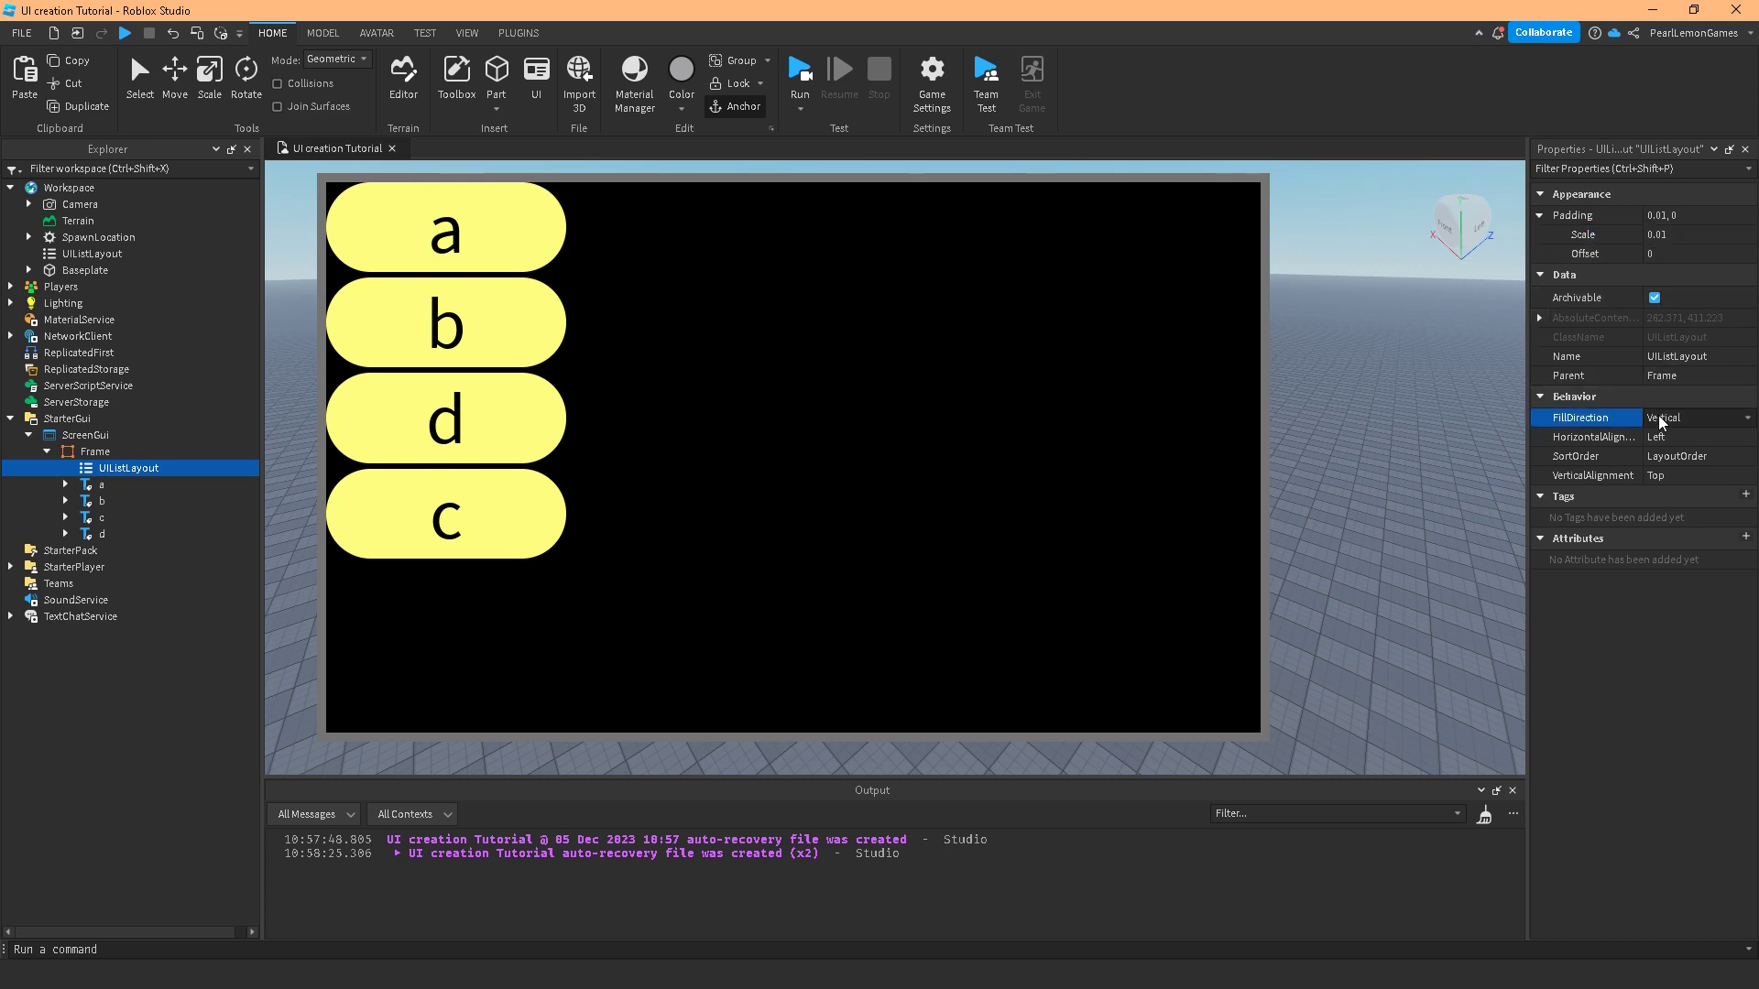
pyautogui.click(1661, 418)
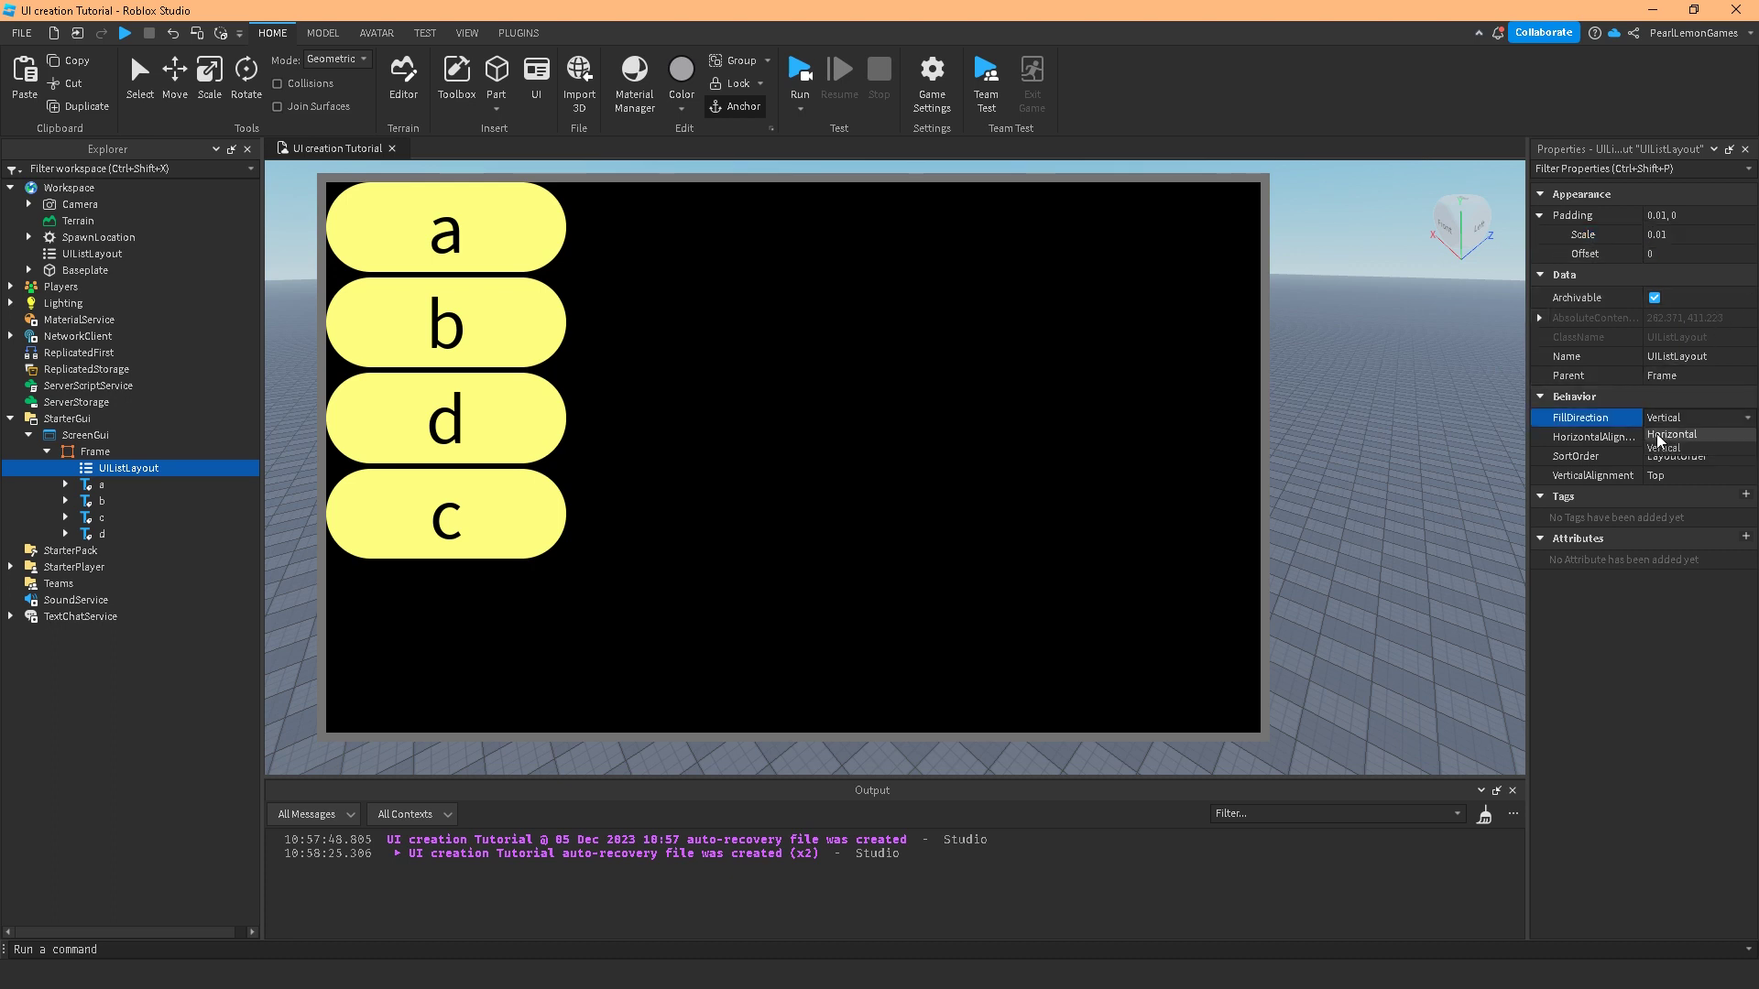
pyautogui.click(1669, 449)
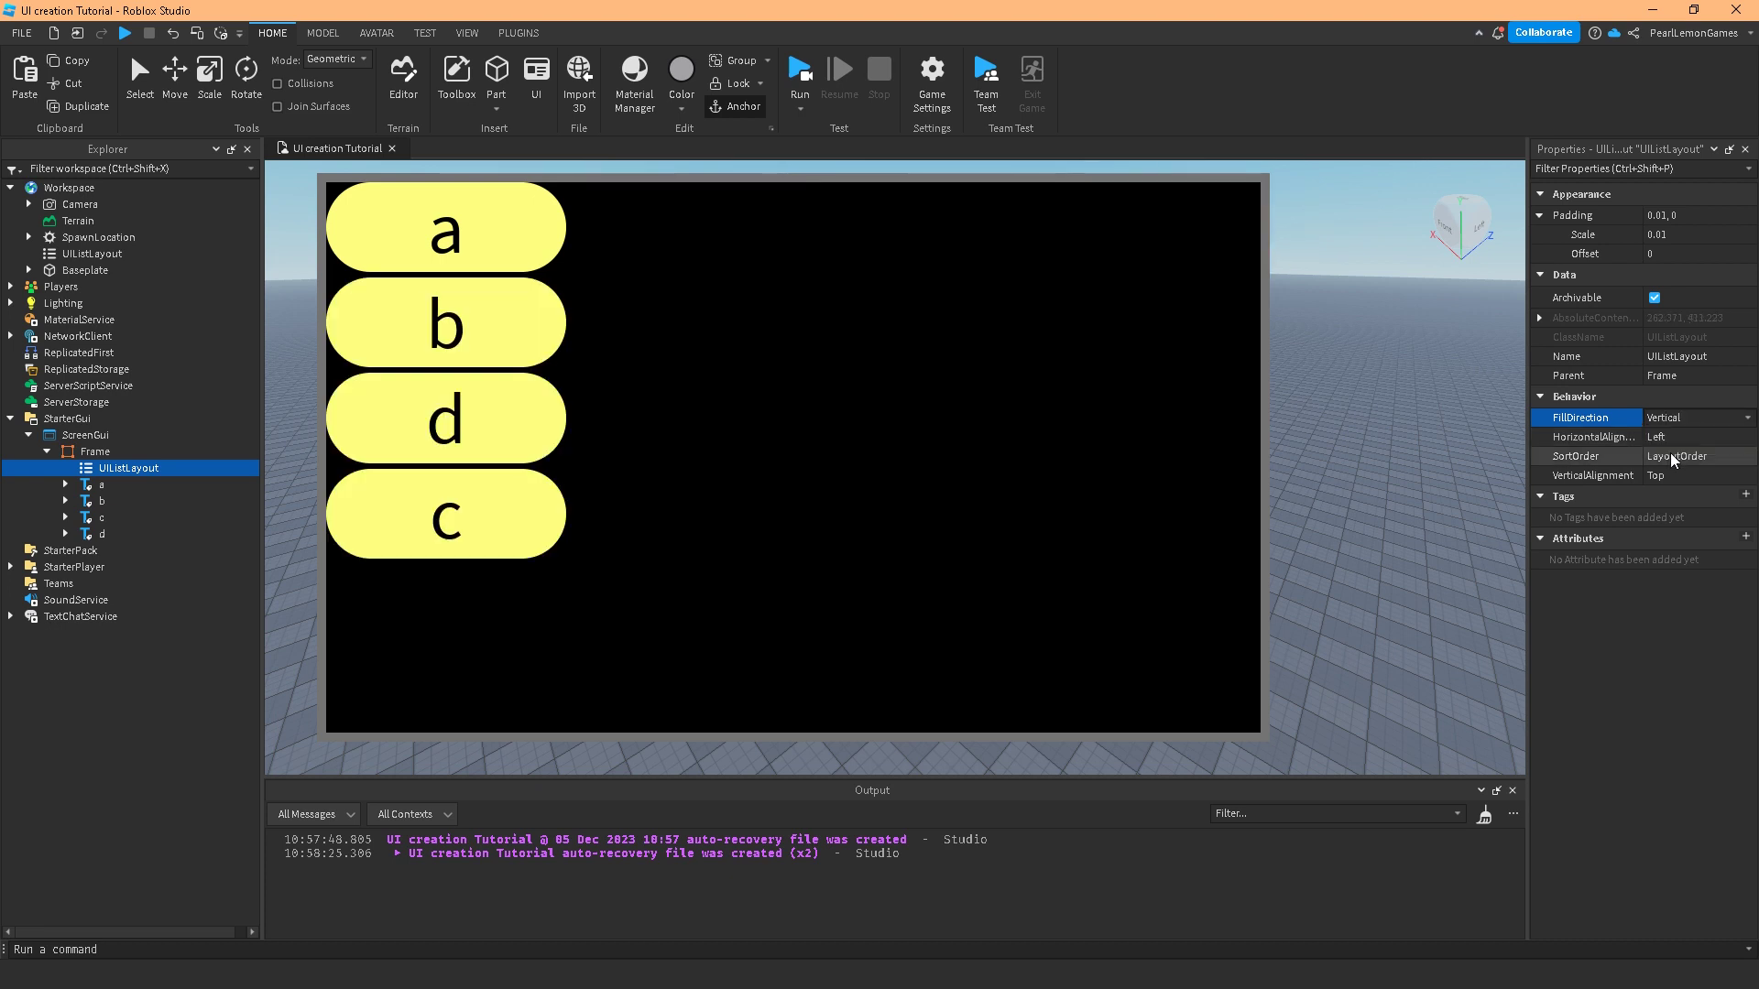
pyautogui.click(1660, 438)
pyautogui.click(1660, 437)
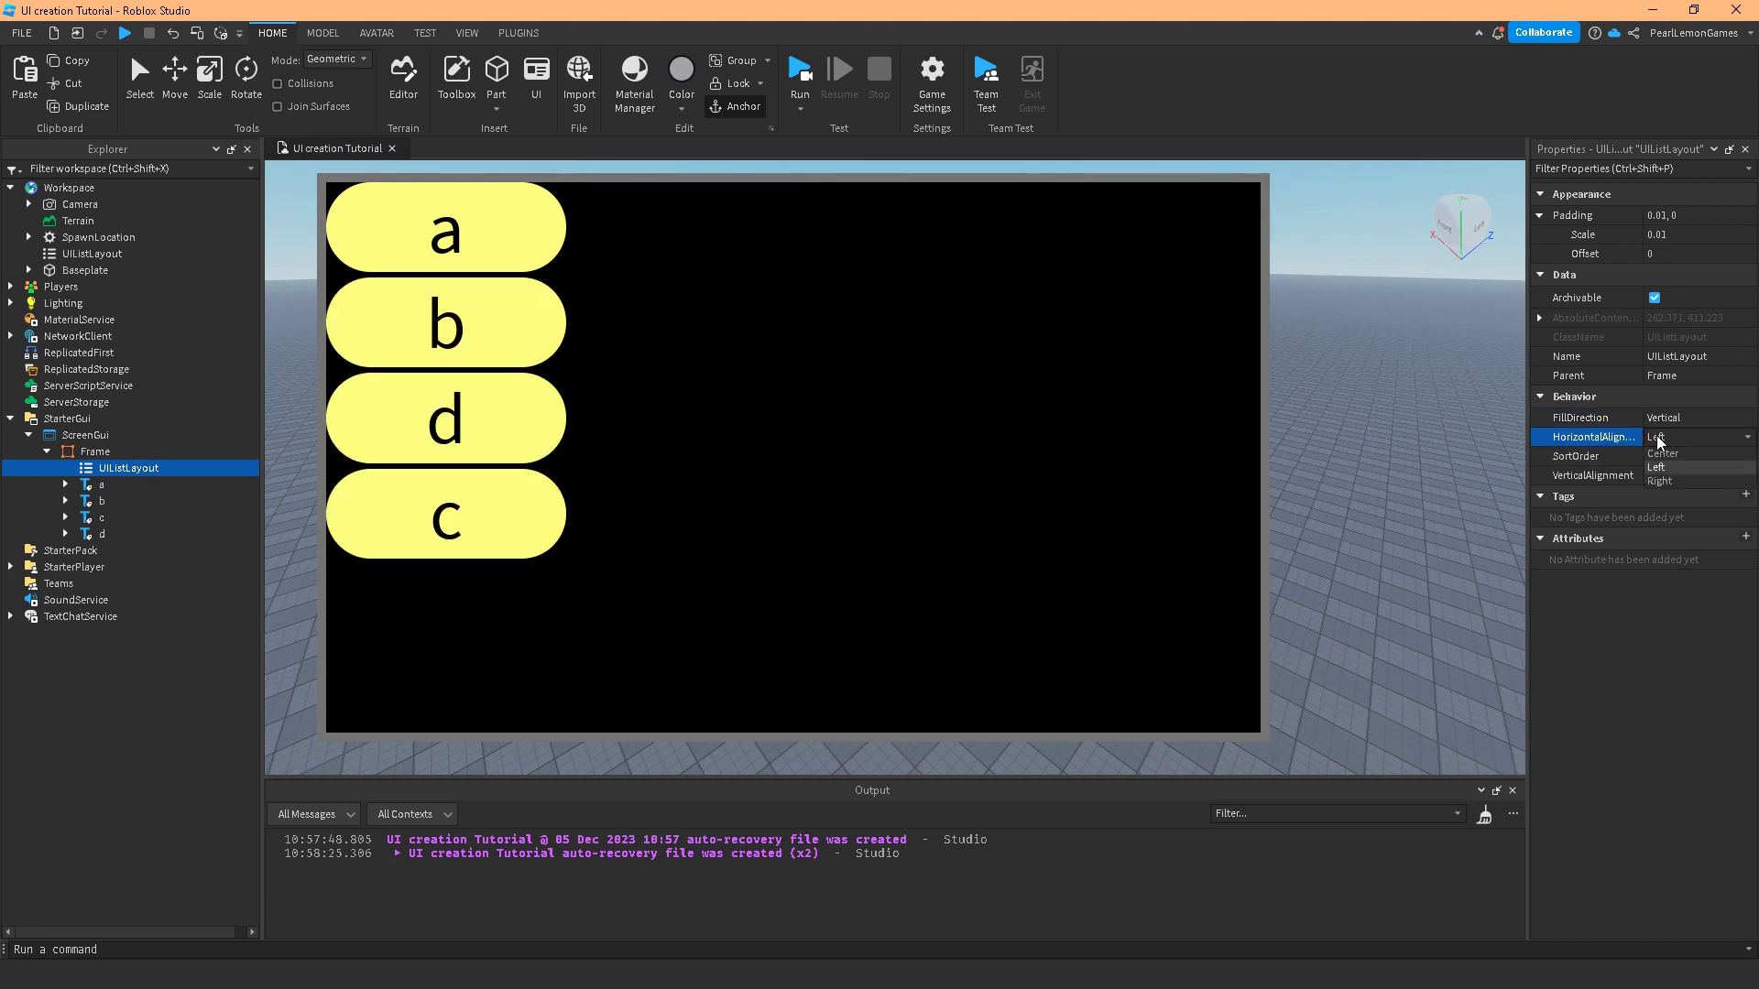
pyautogui.click(1659, 442)
pyautogui.click(1665, 419)
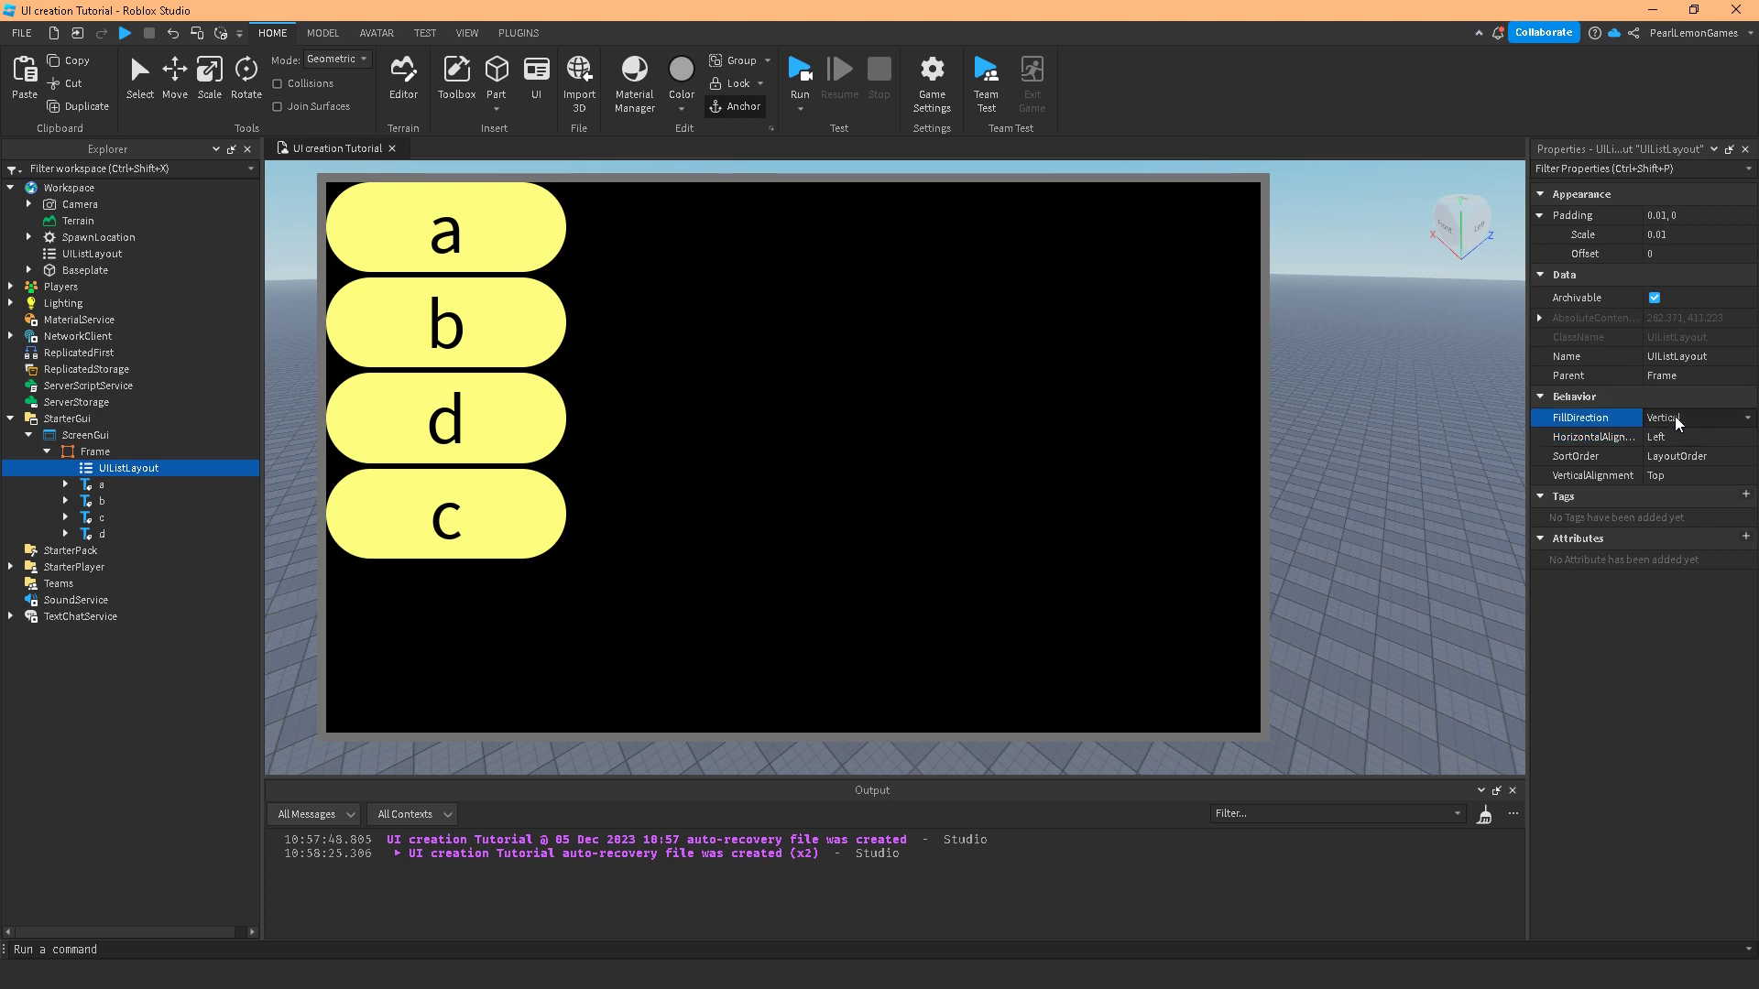
pyautogui.click(1665, 420)
pyautogui.click(1673, 436)
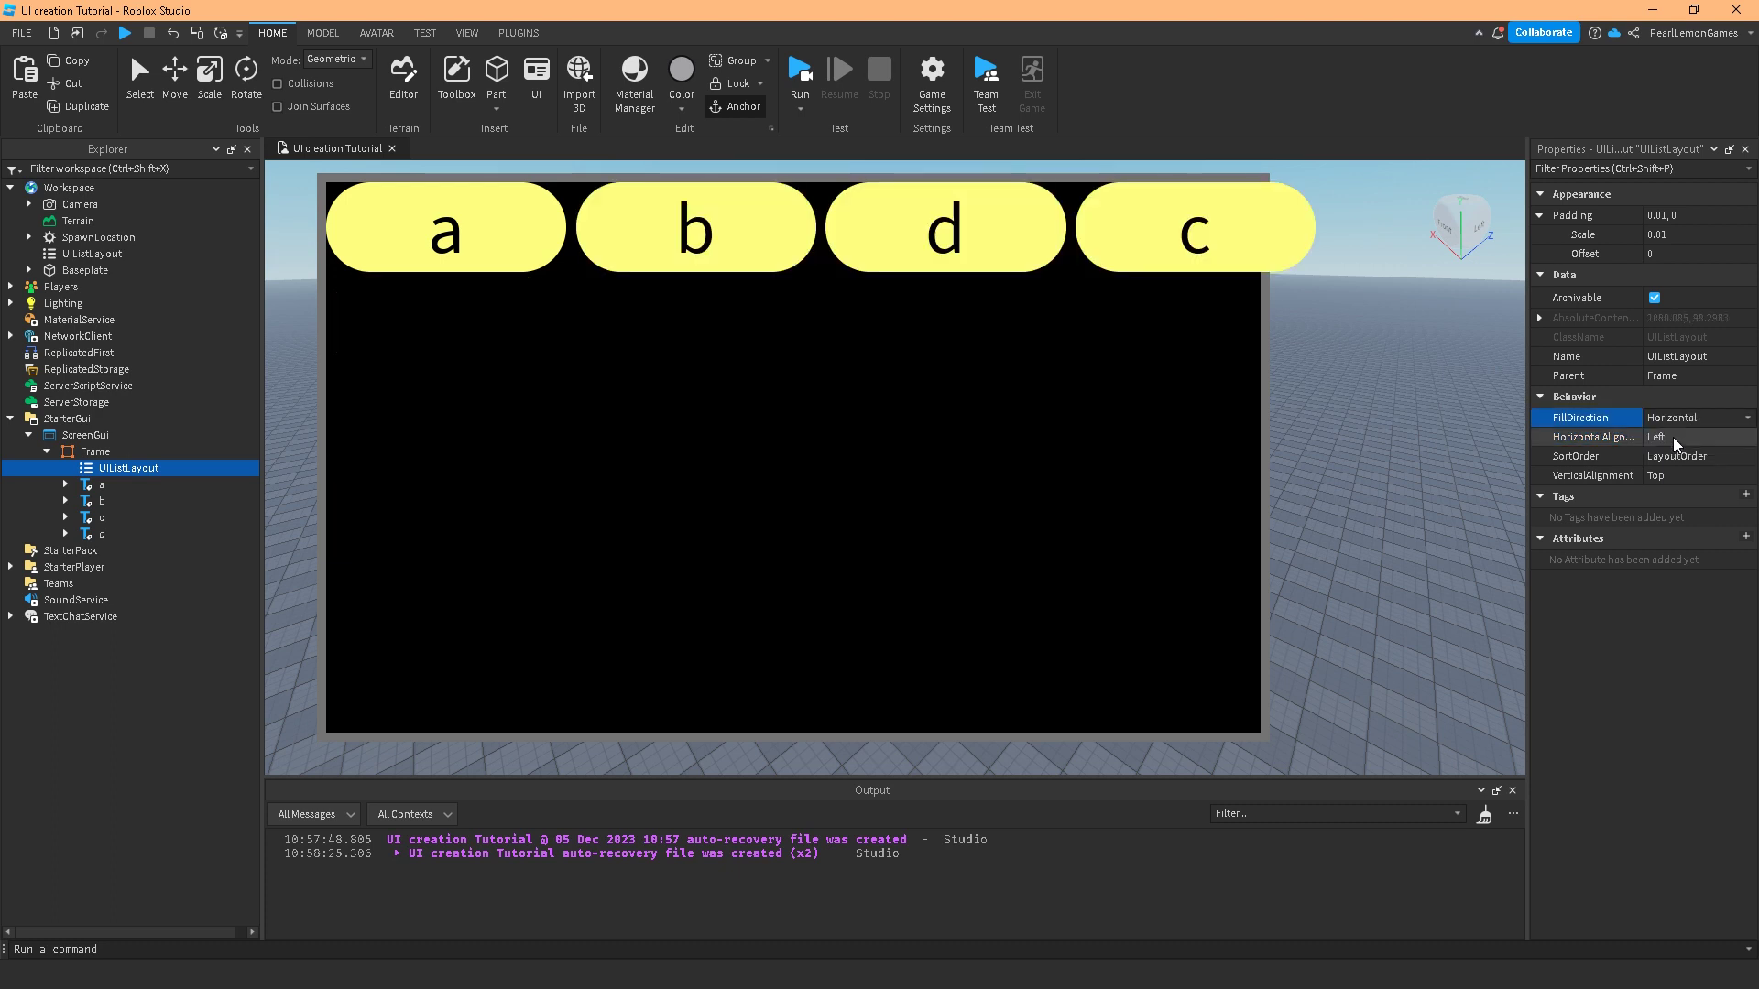
# Try HorizontalAlignment Center and then Right for the row of labels.
pyautogui.click(1675, 440)
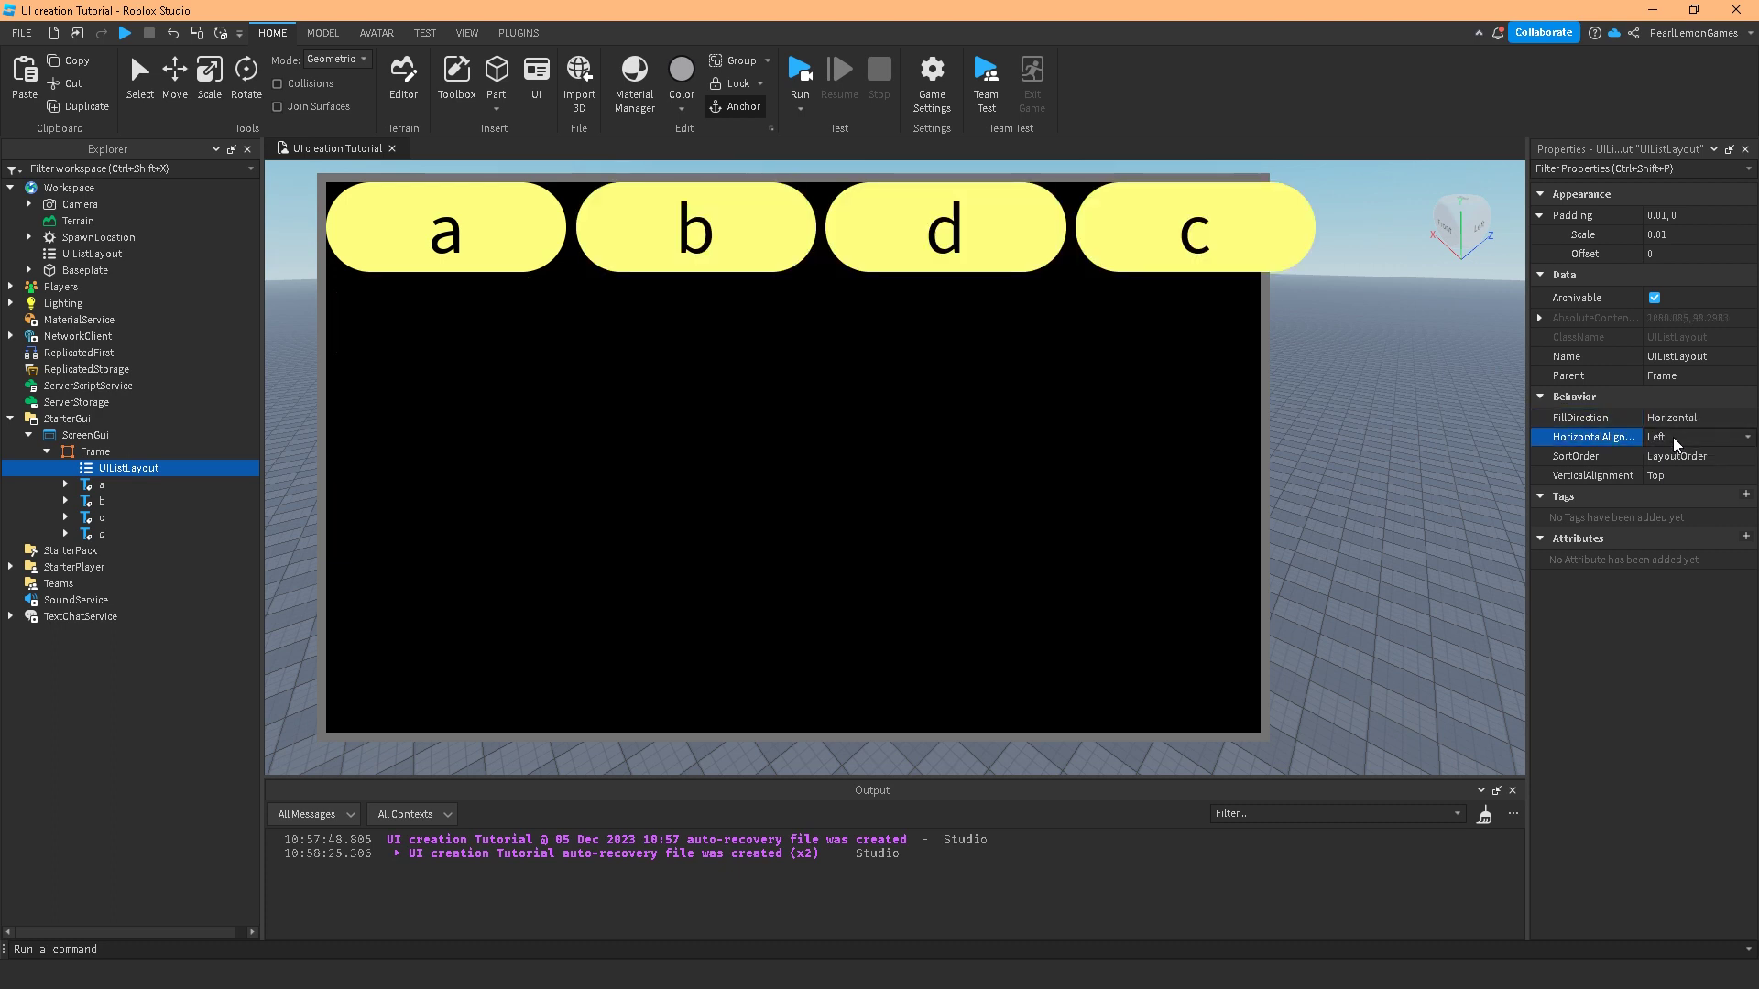
pyautogui.click(1673, 444)
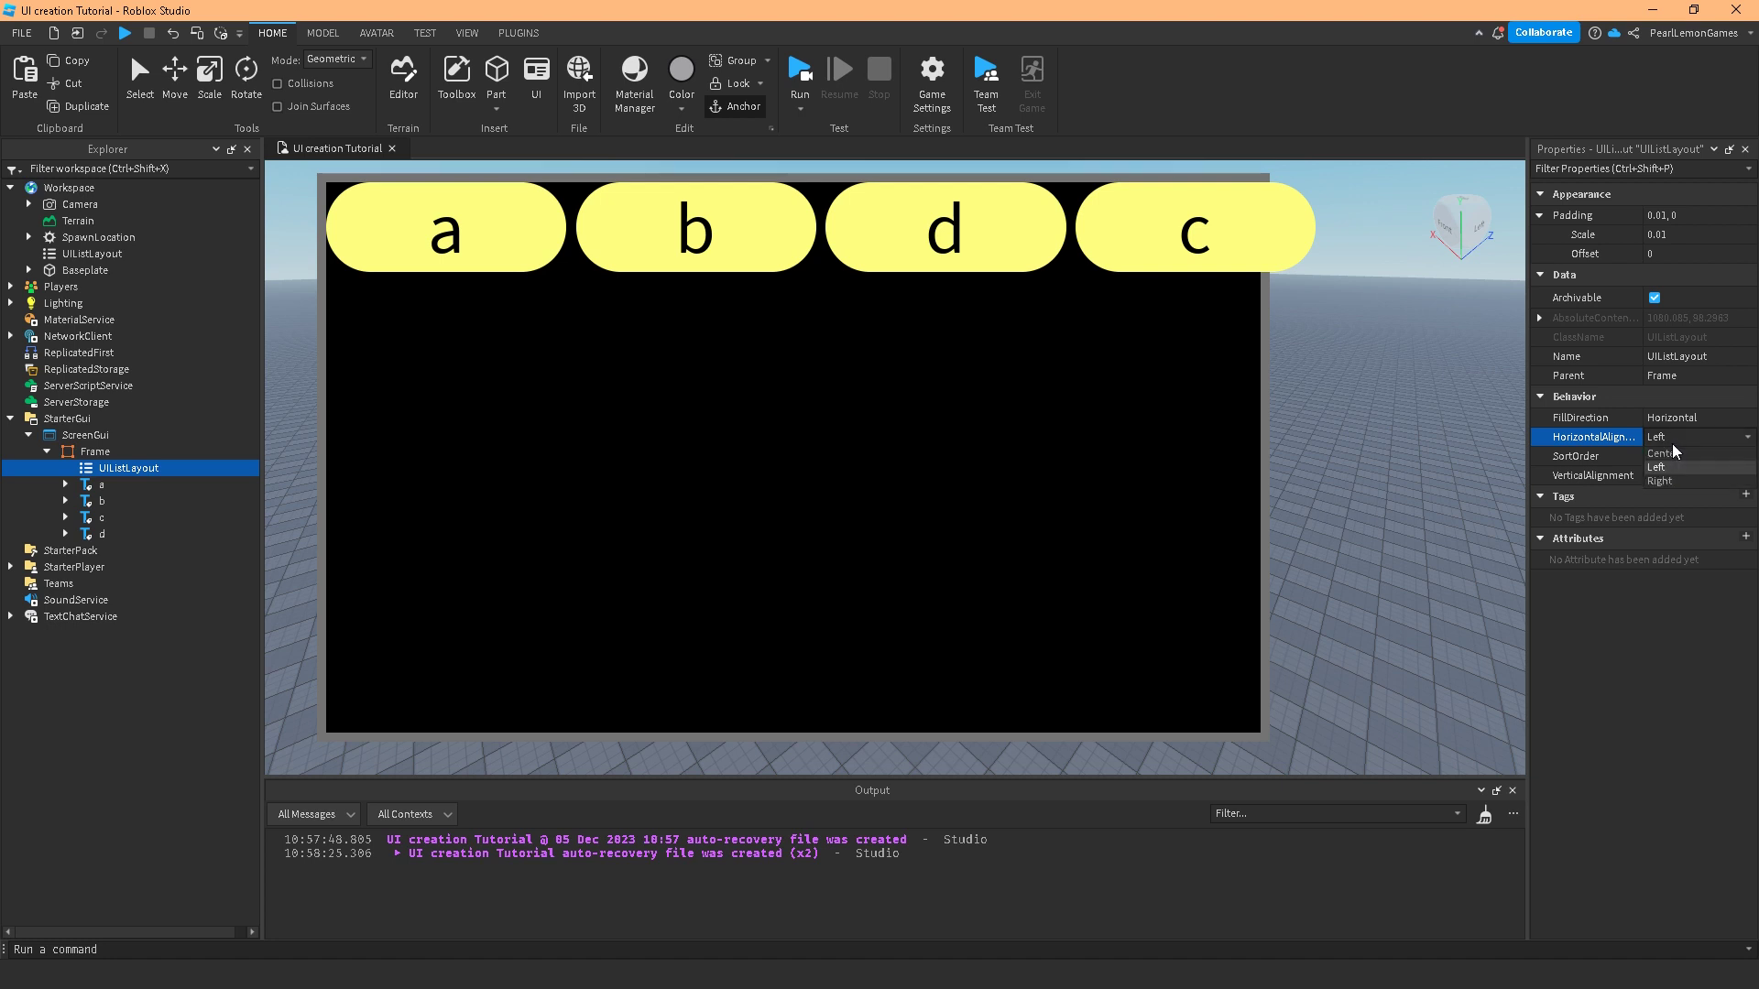
pyautogui.click(1674, 463)
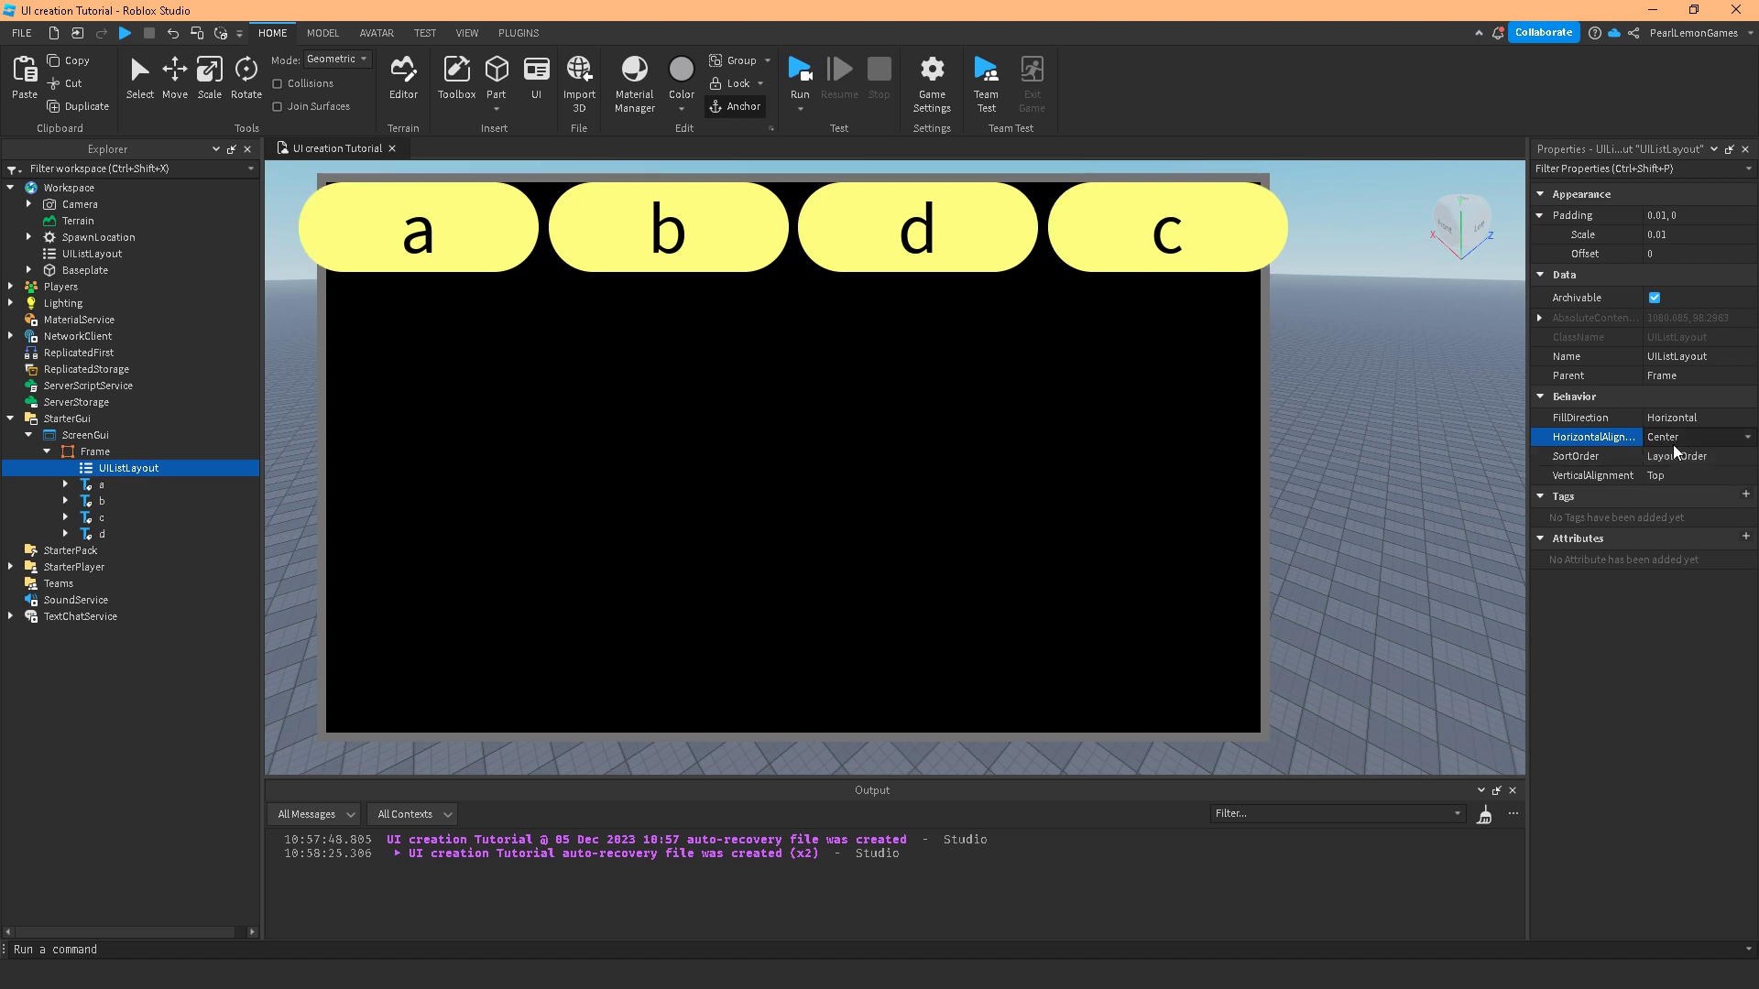
pyautogui.click(1675, 439)
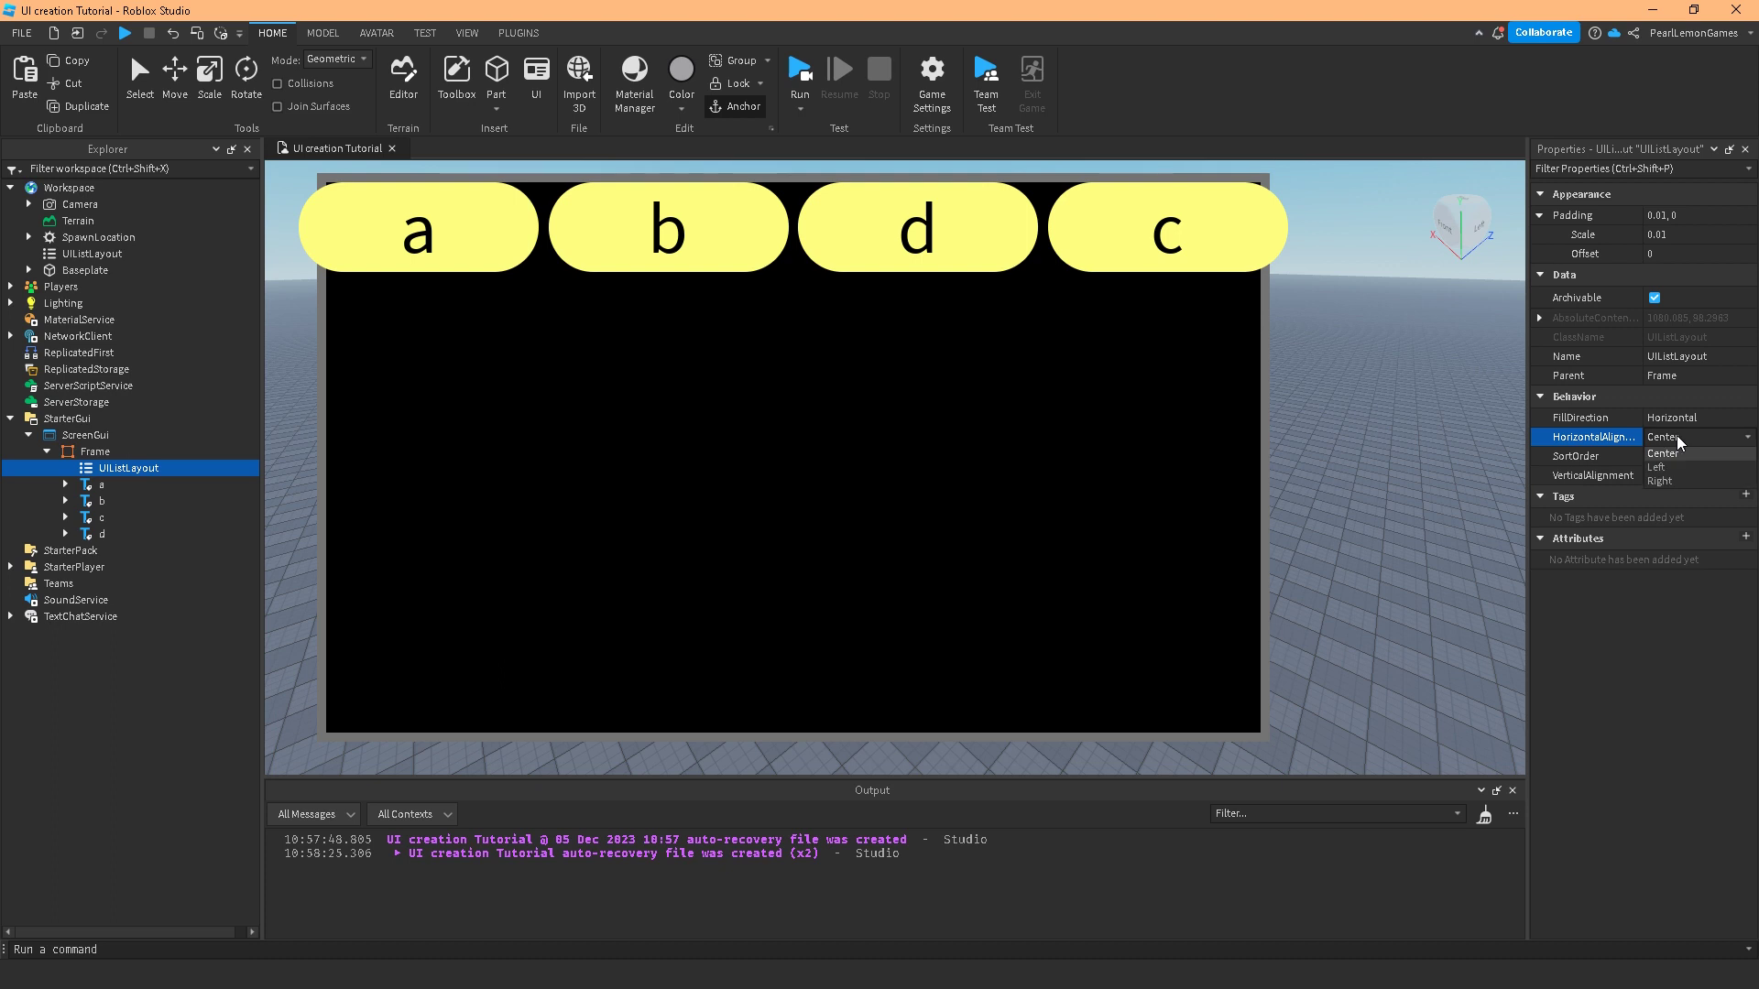
pyautogui.click(1660, 481)
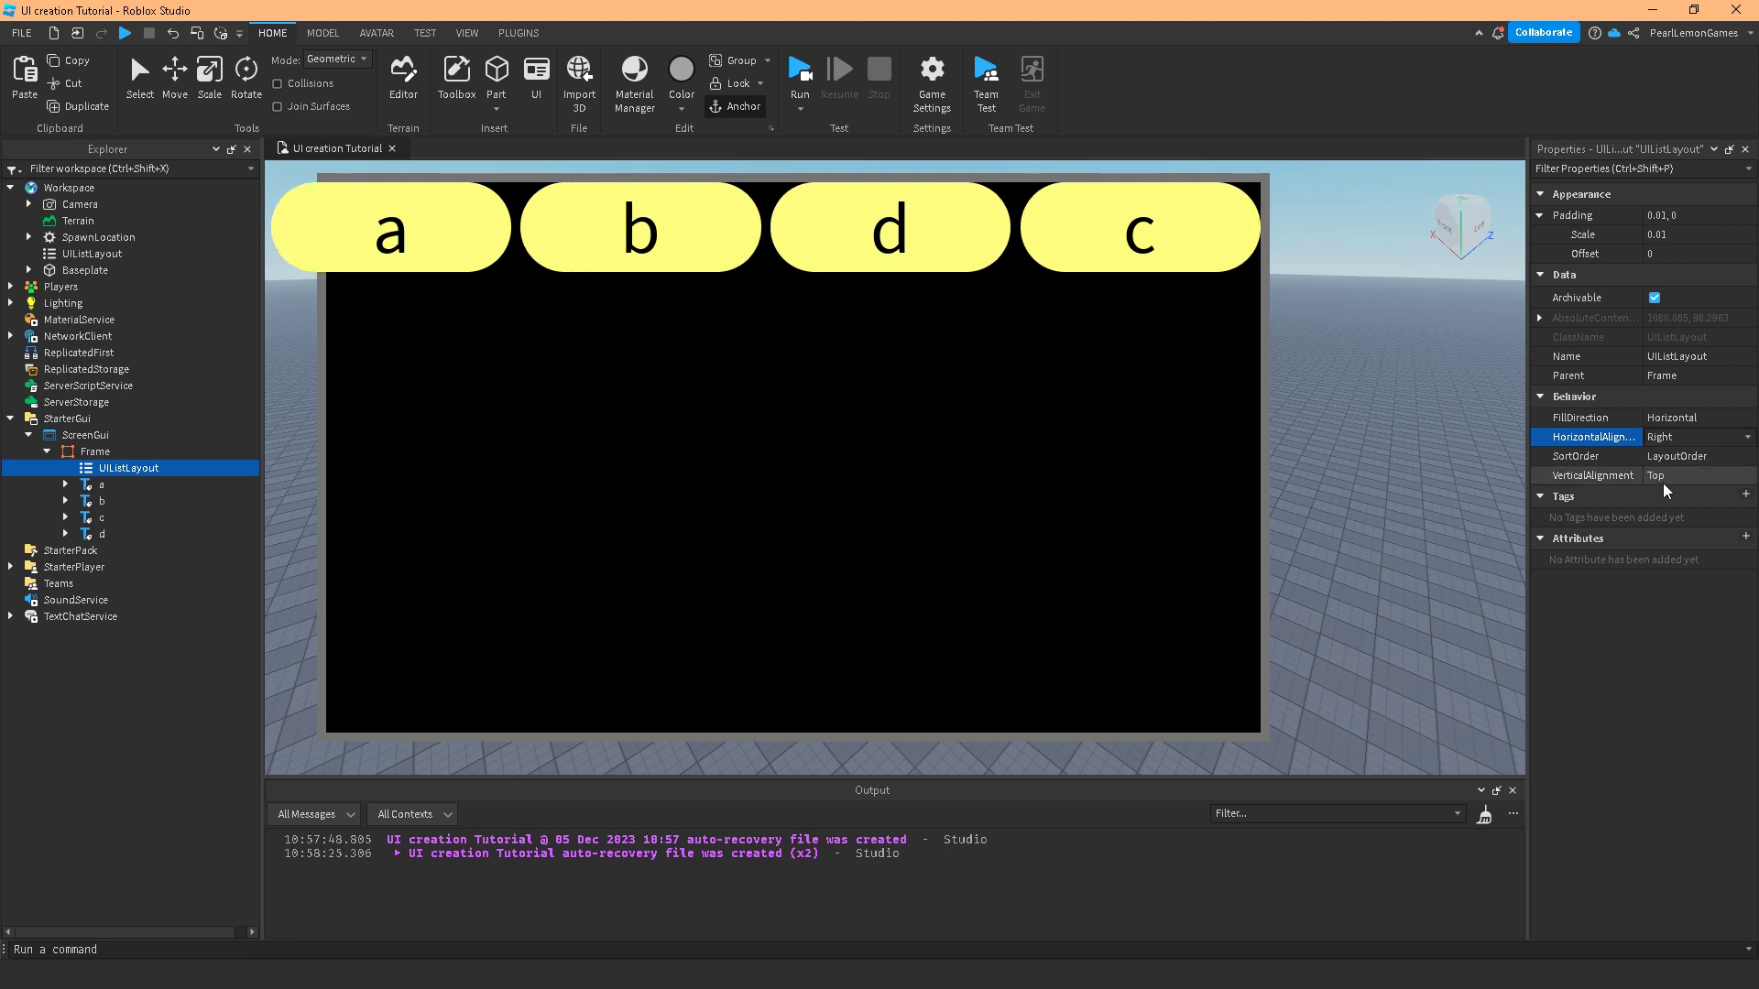
# Set FillDirection back to Vertical and HorizontalAlignment to Left, after trying Center.
pyautogui.click(1672, 419)
pyautogui.click(1671, 447)
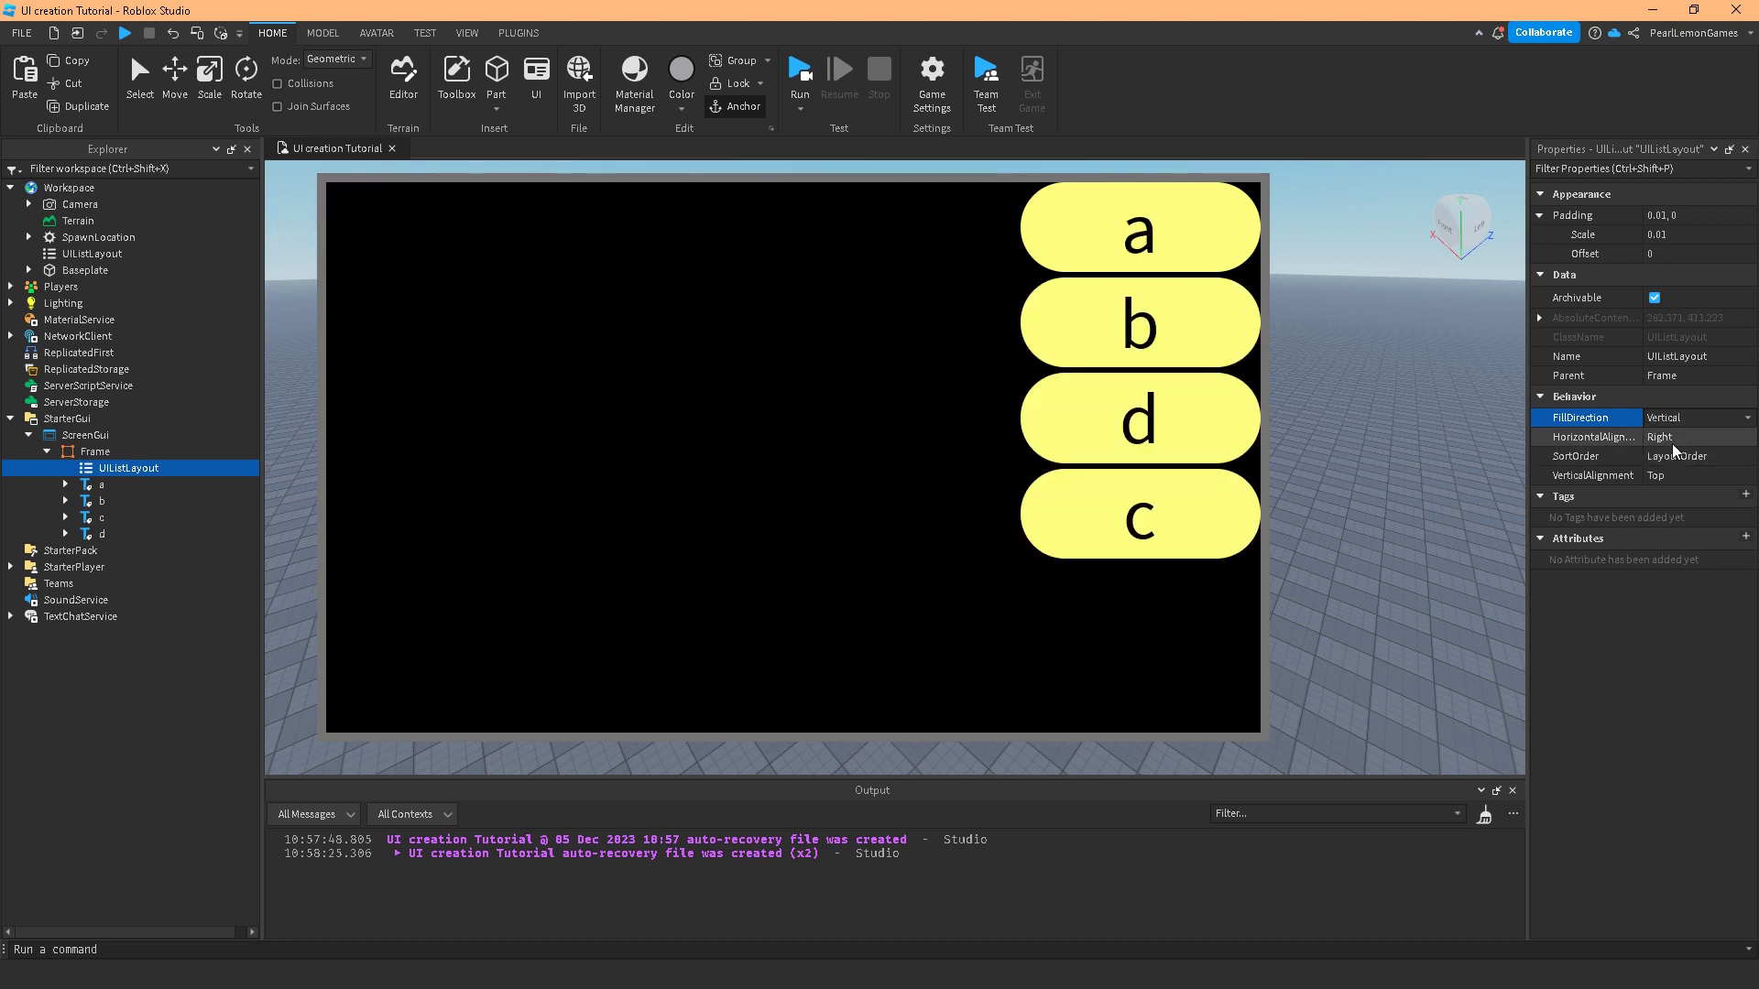
pyautogui.click(1665, 438)
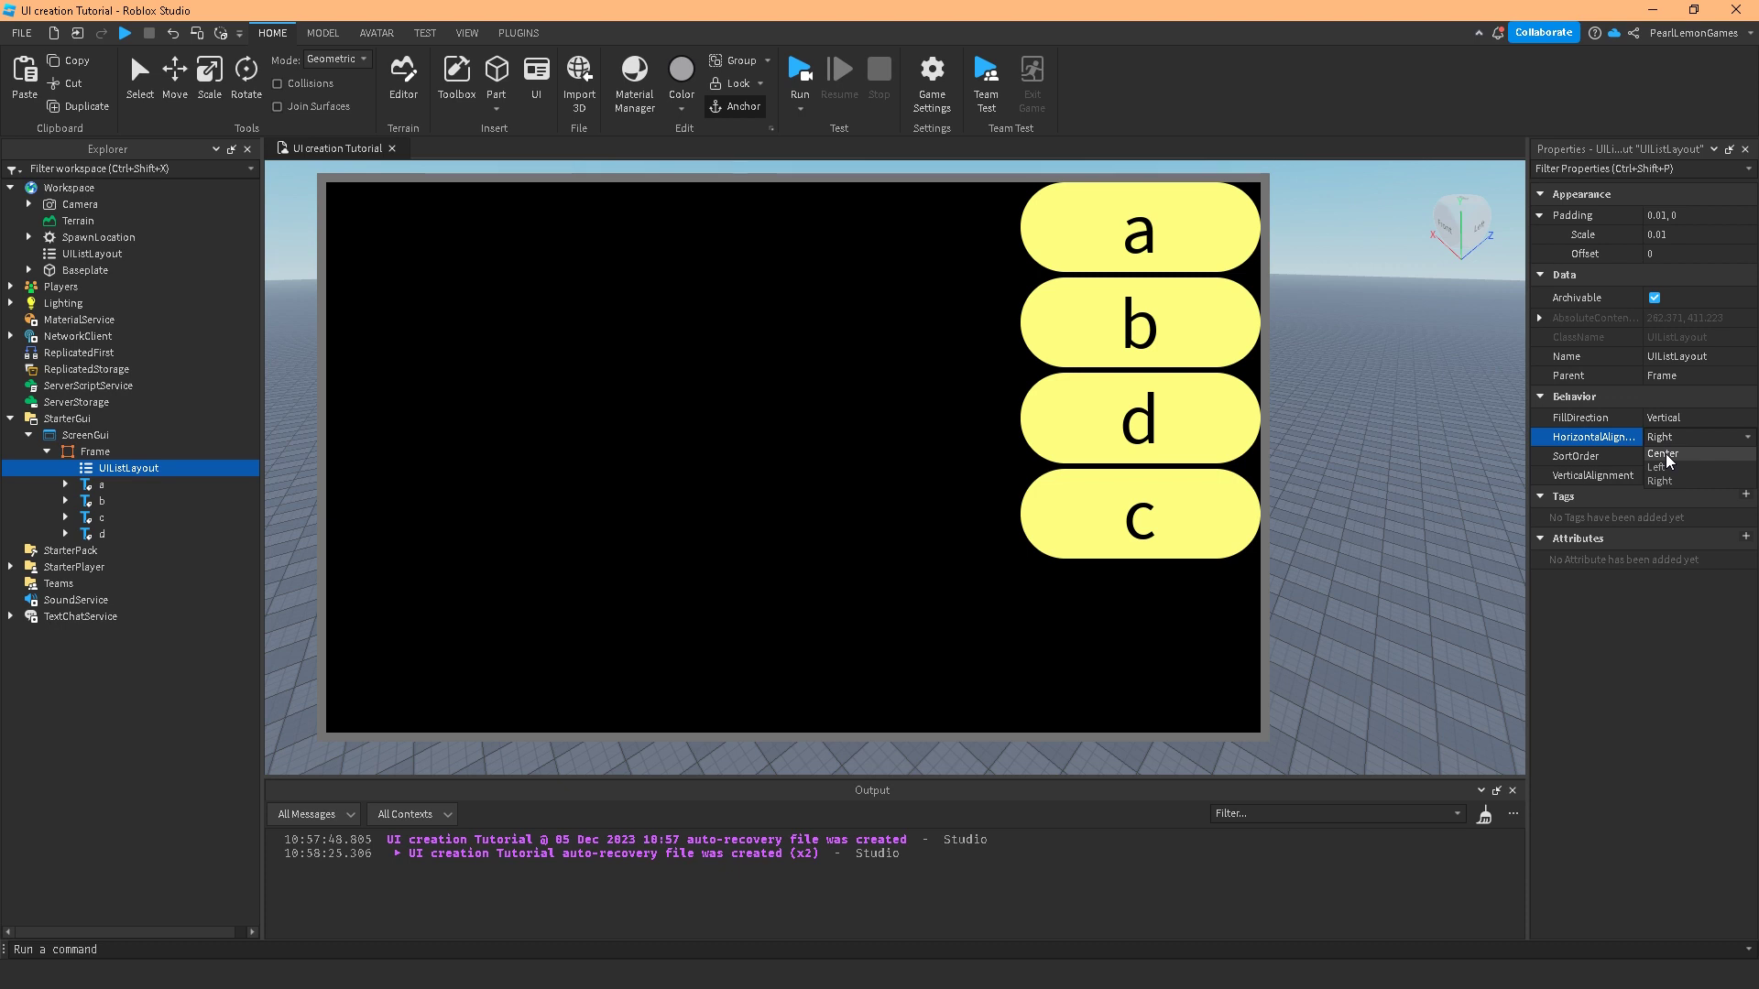
pyautogui.click(1665, 454)
pyautogui.click(1680, 438)
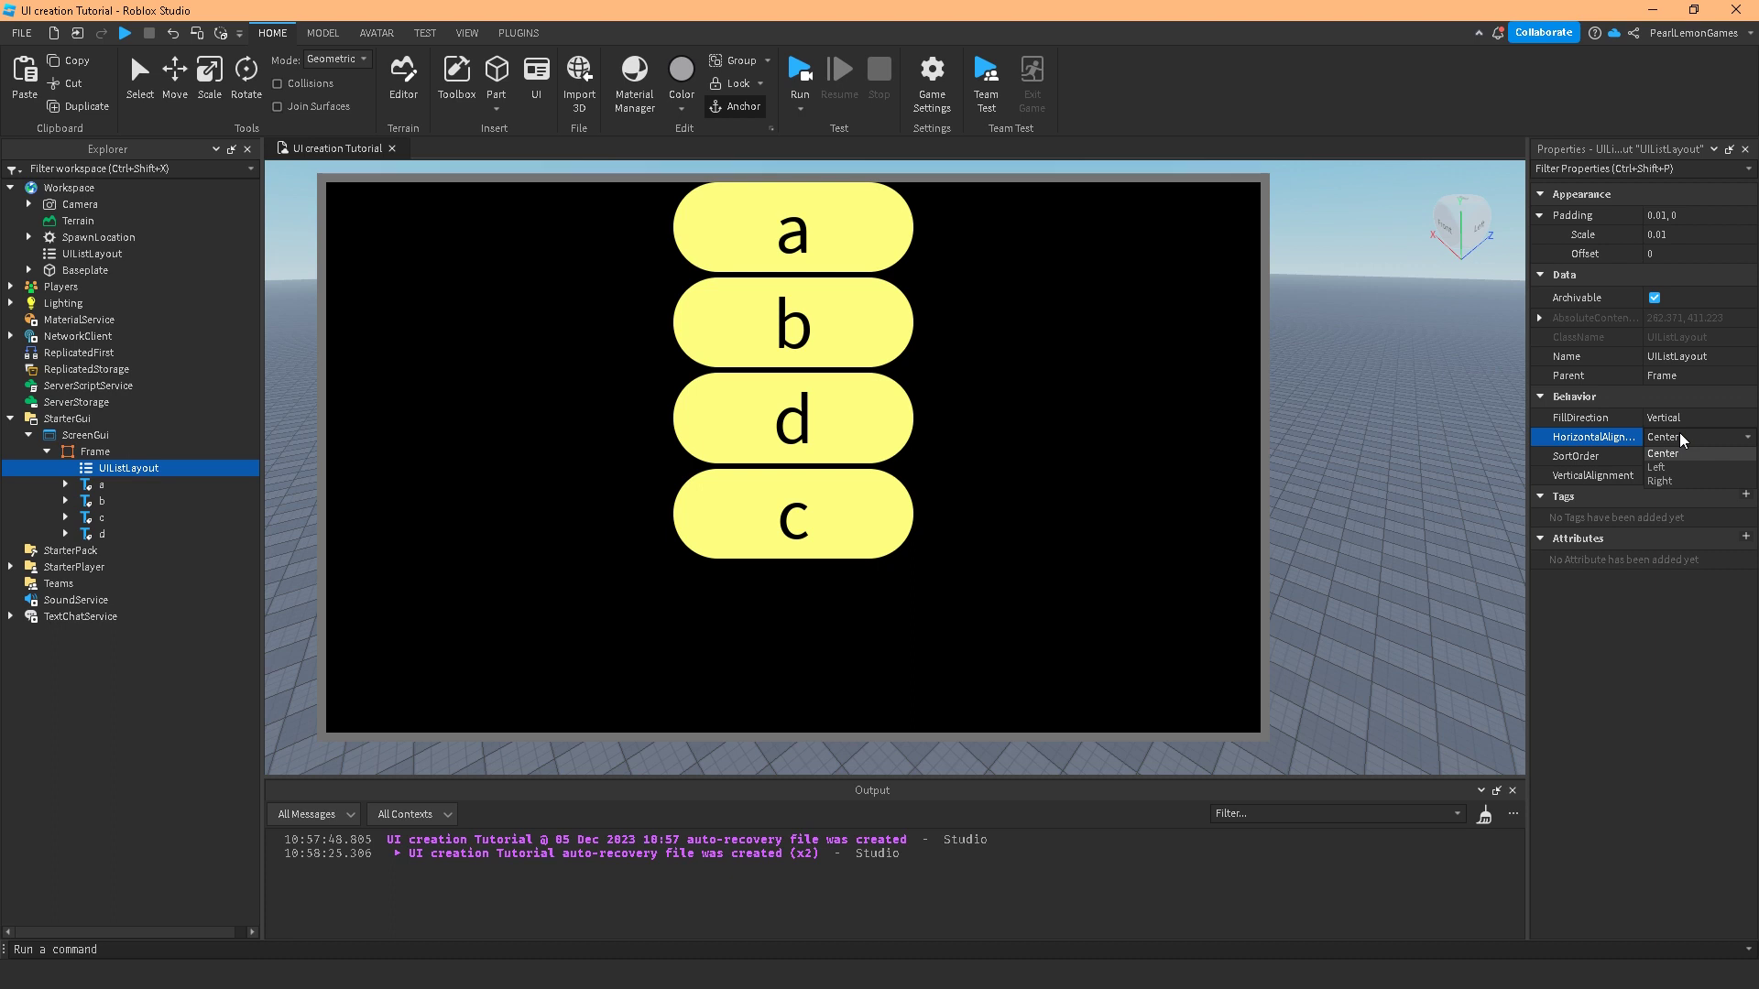
pyautogui.click(1658, 468)
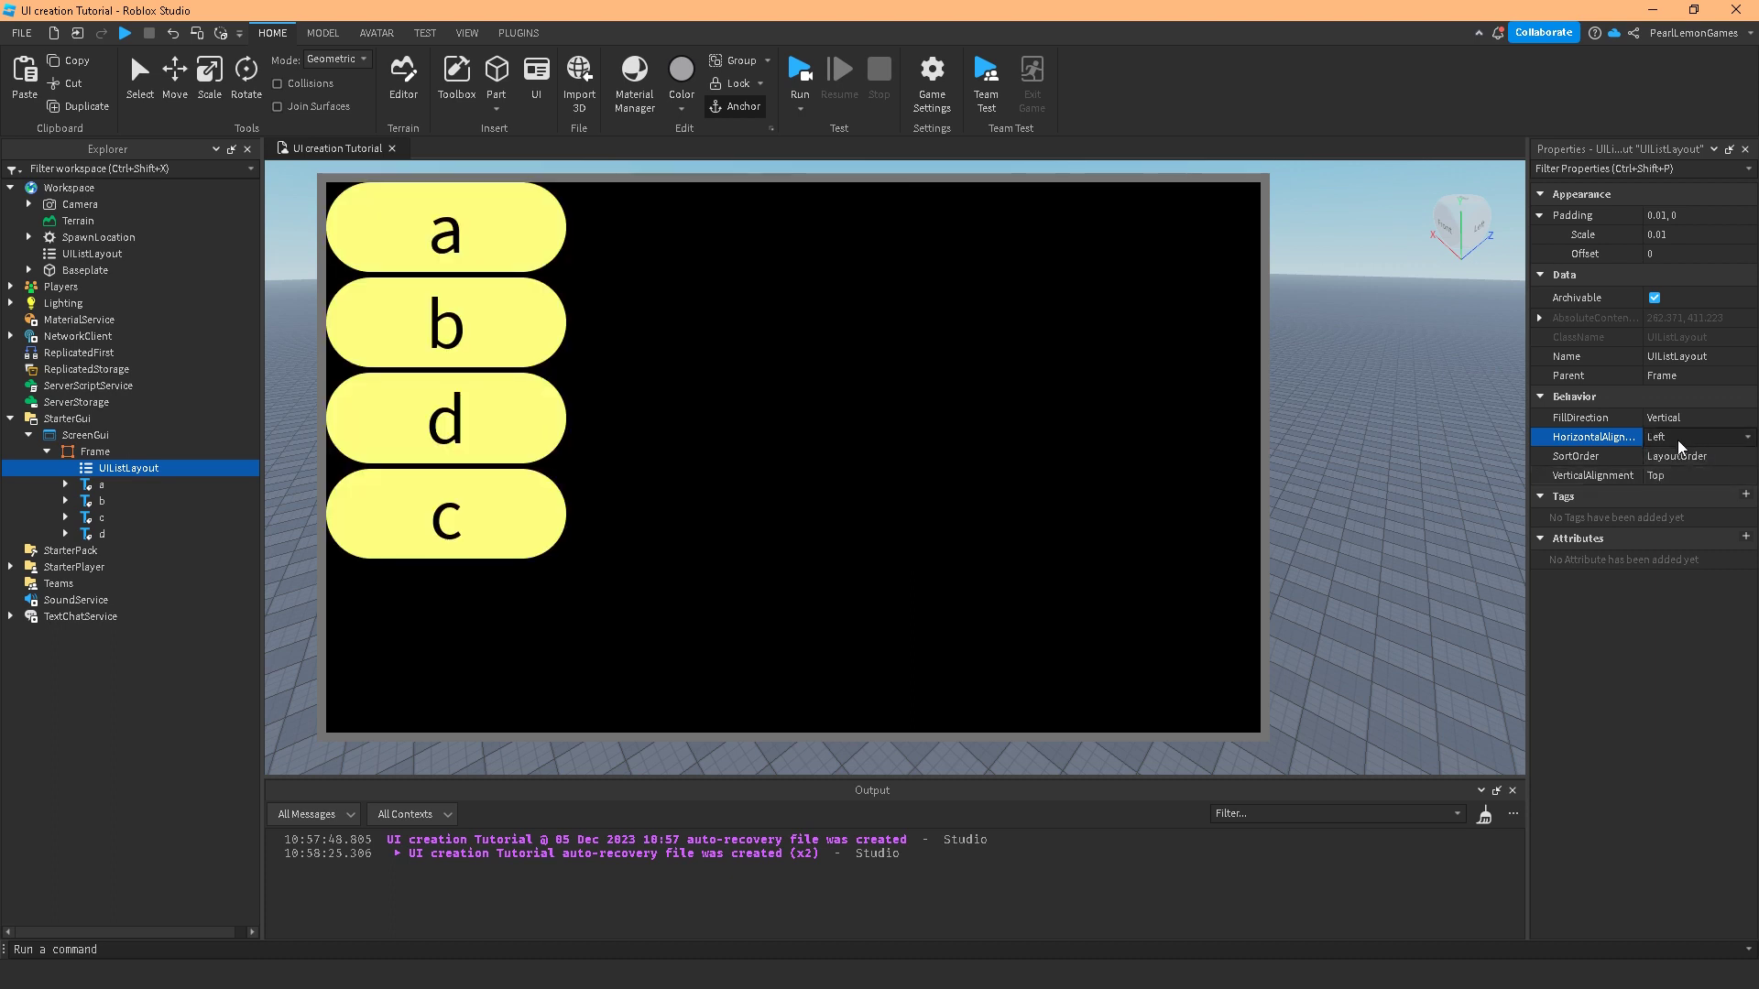
pyautogui.click(1653, 458)
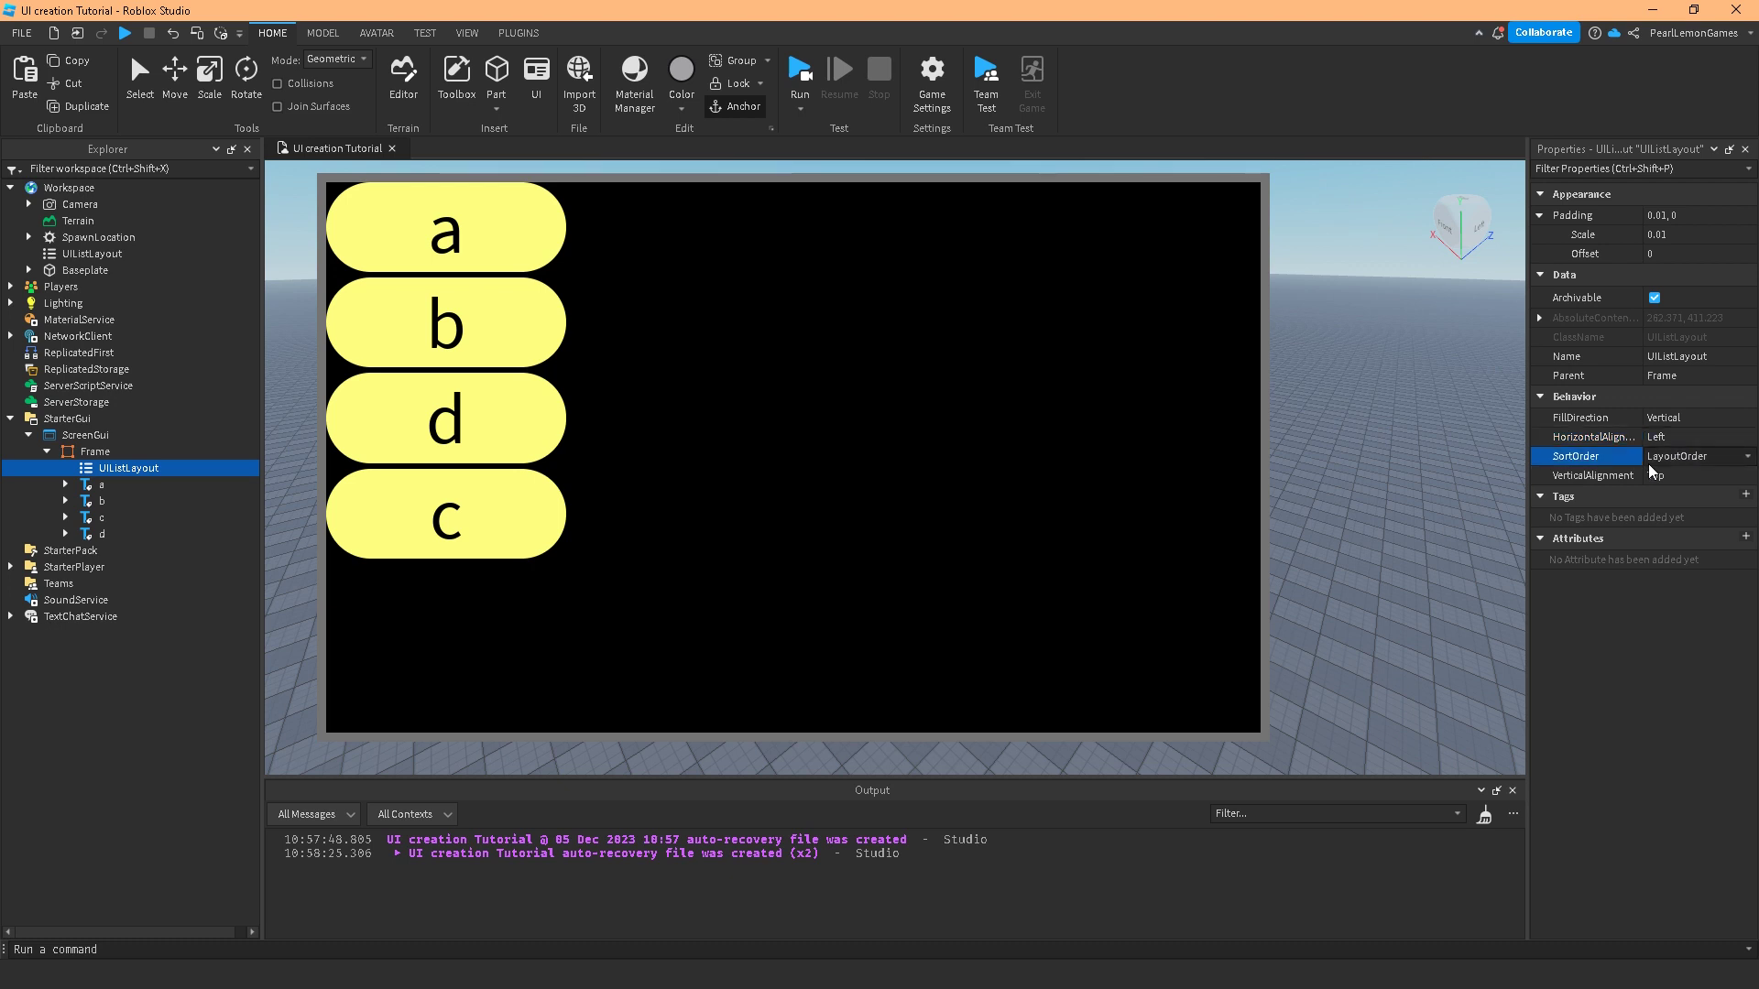
pyautogui.click(1662, 460)
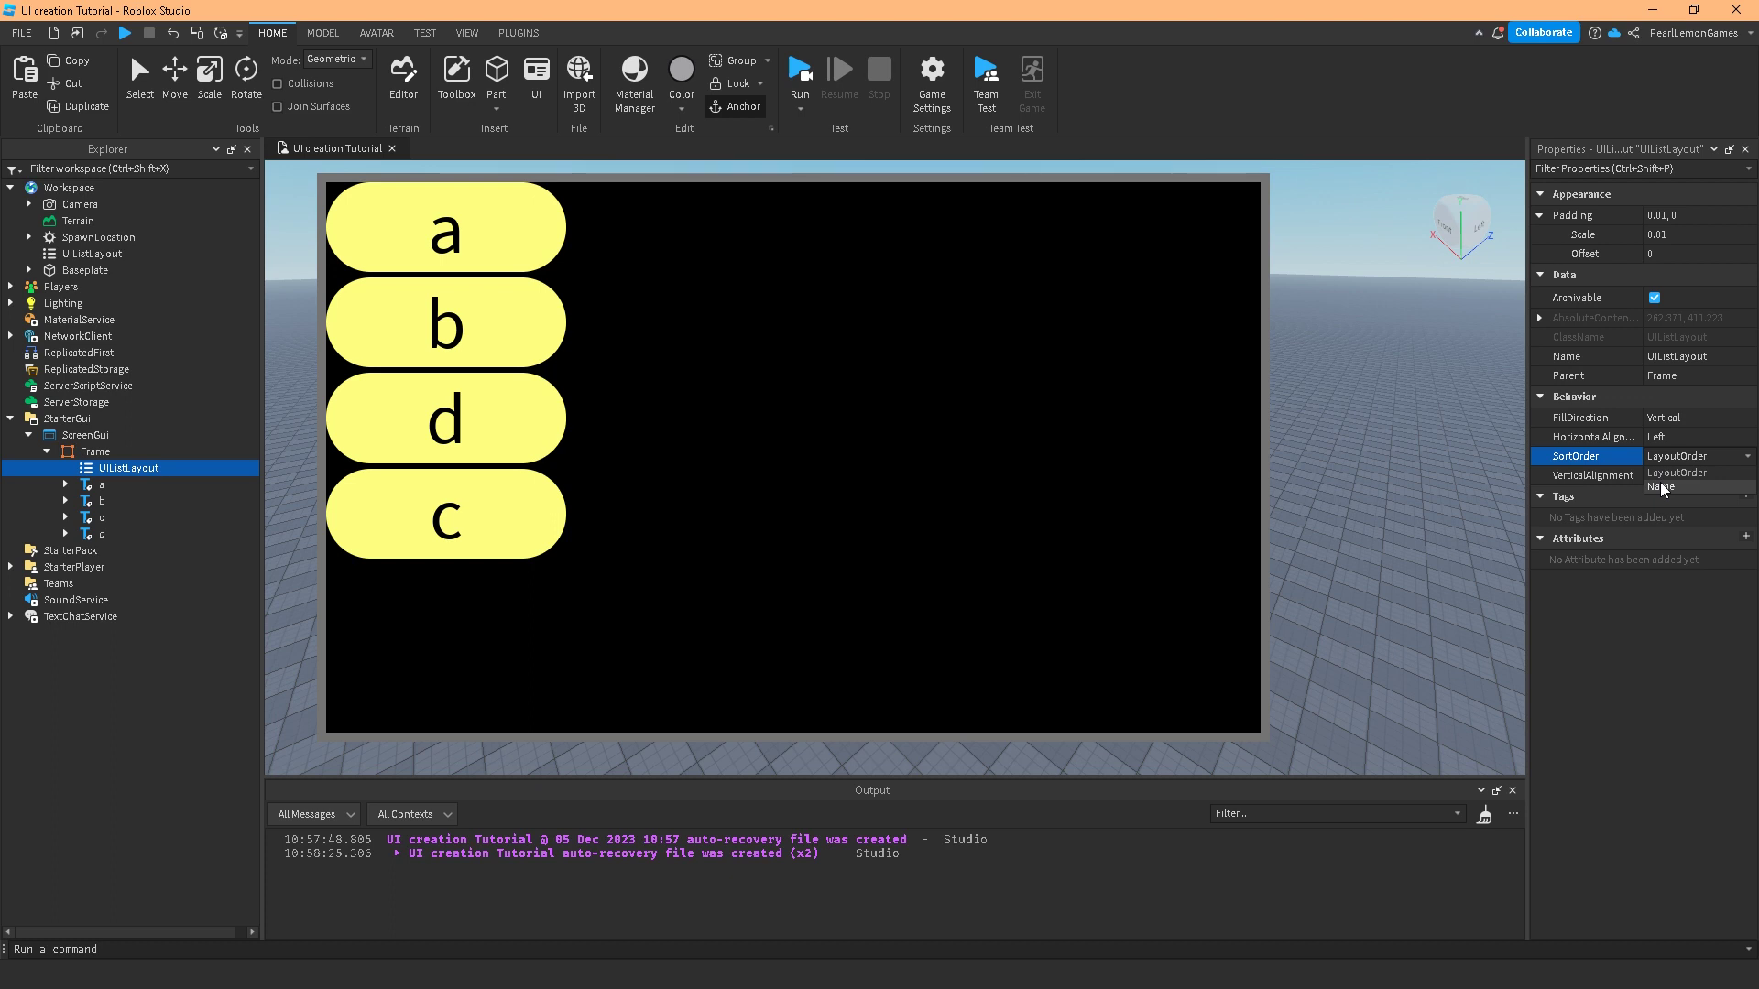
pyautogui.click(1660, 486)
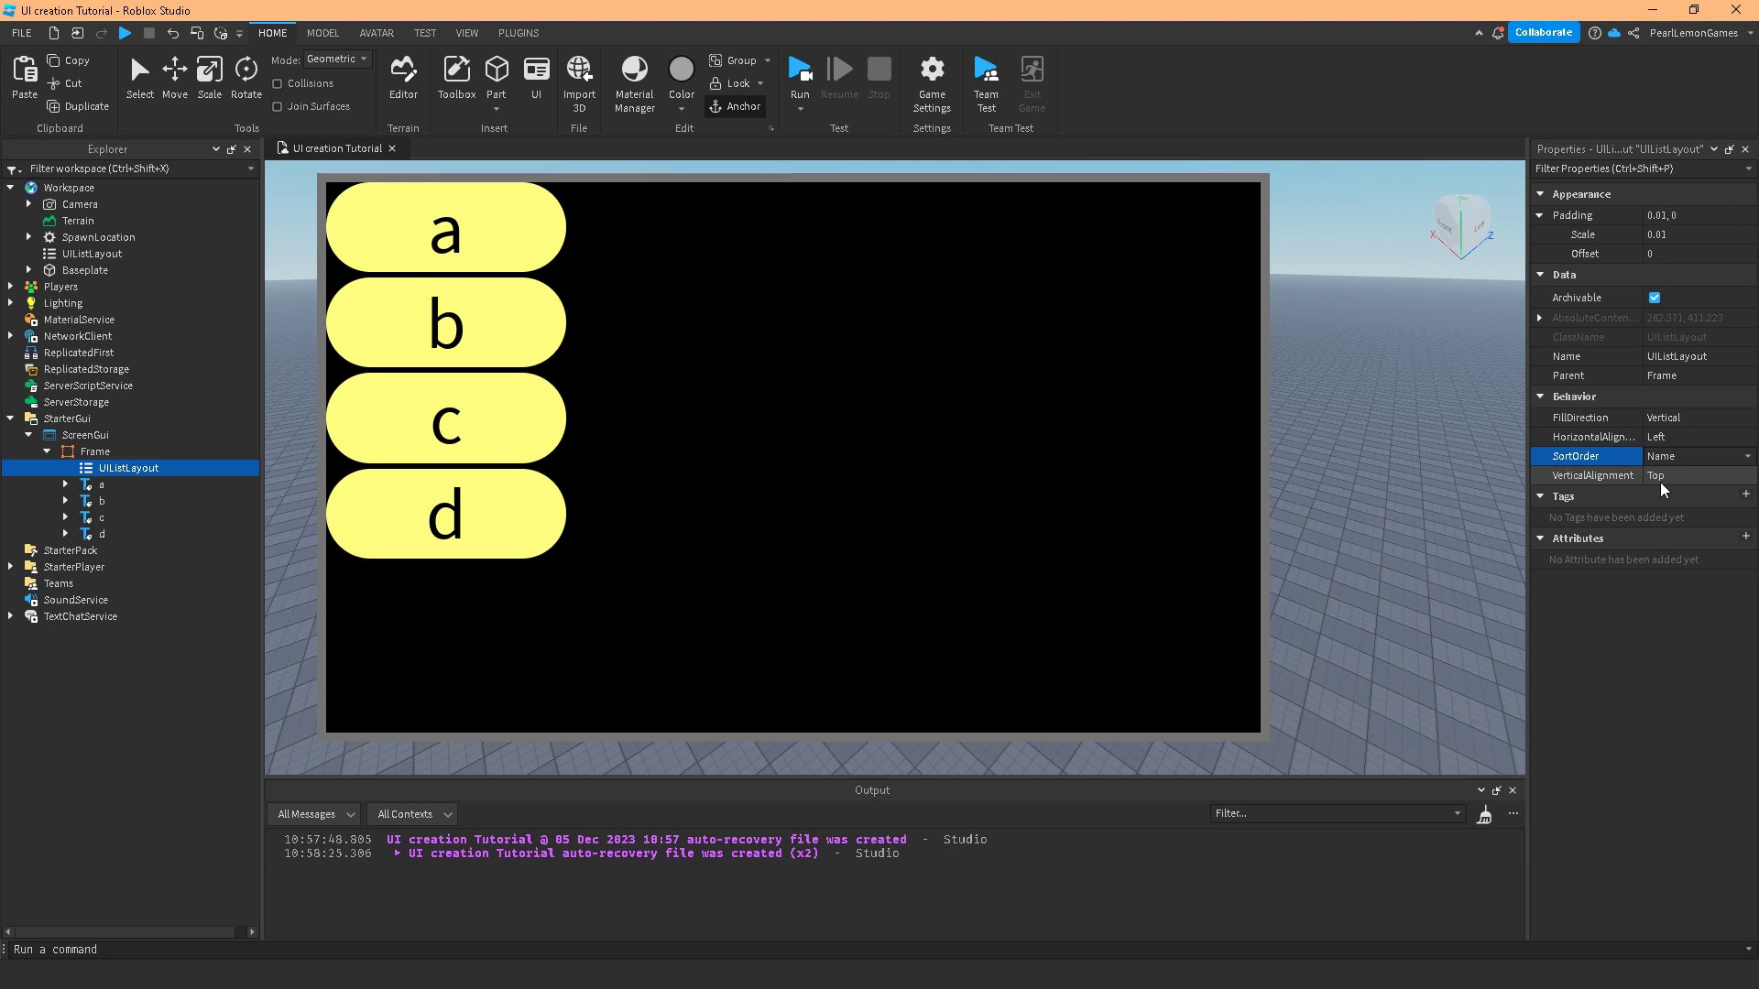
pyautogui.click(1663, 458)
pyautogui.click(1676, 471)
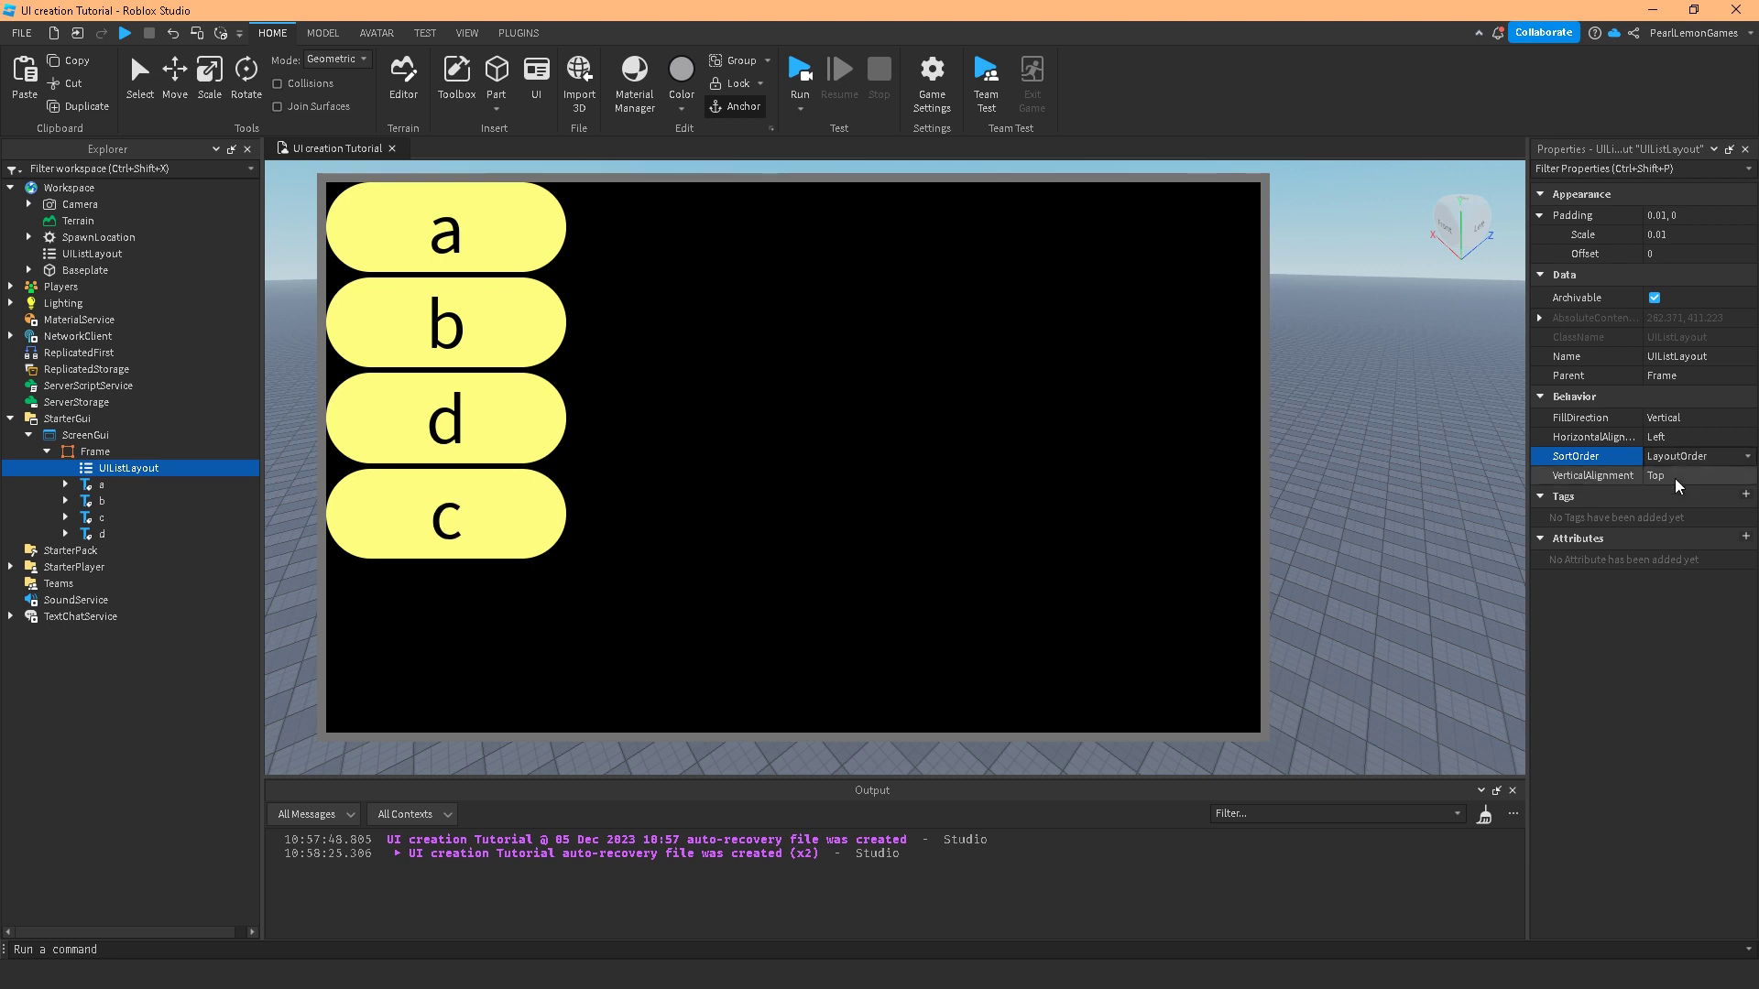
pyautogui.click(64, 485)
# Set LayoutOrder 1 on label a and 2 on label b.
pyautogui.click(80, 487)
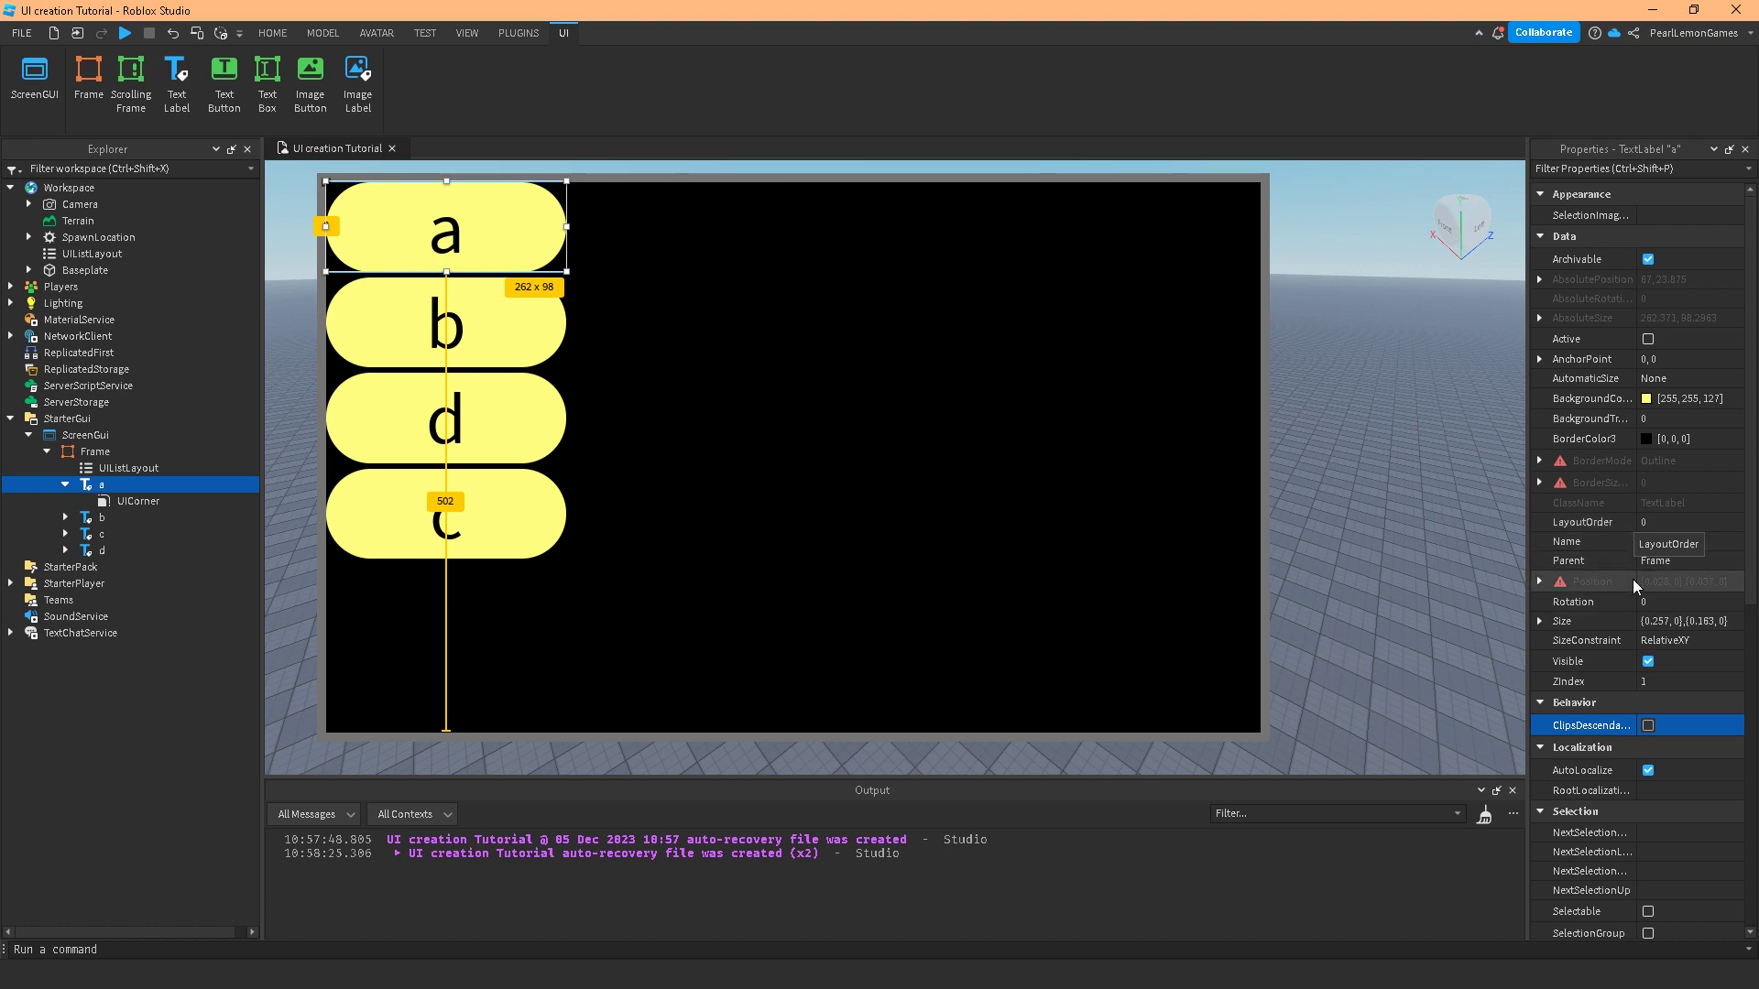
pyautogui.click(1665, 520)
pyautogui.write('1')
pyautogui.press('Return')
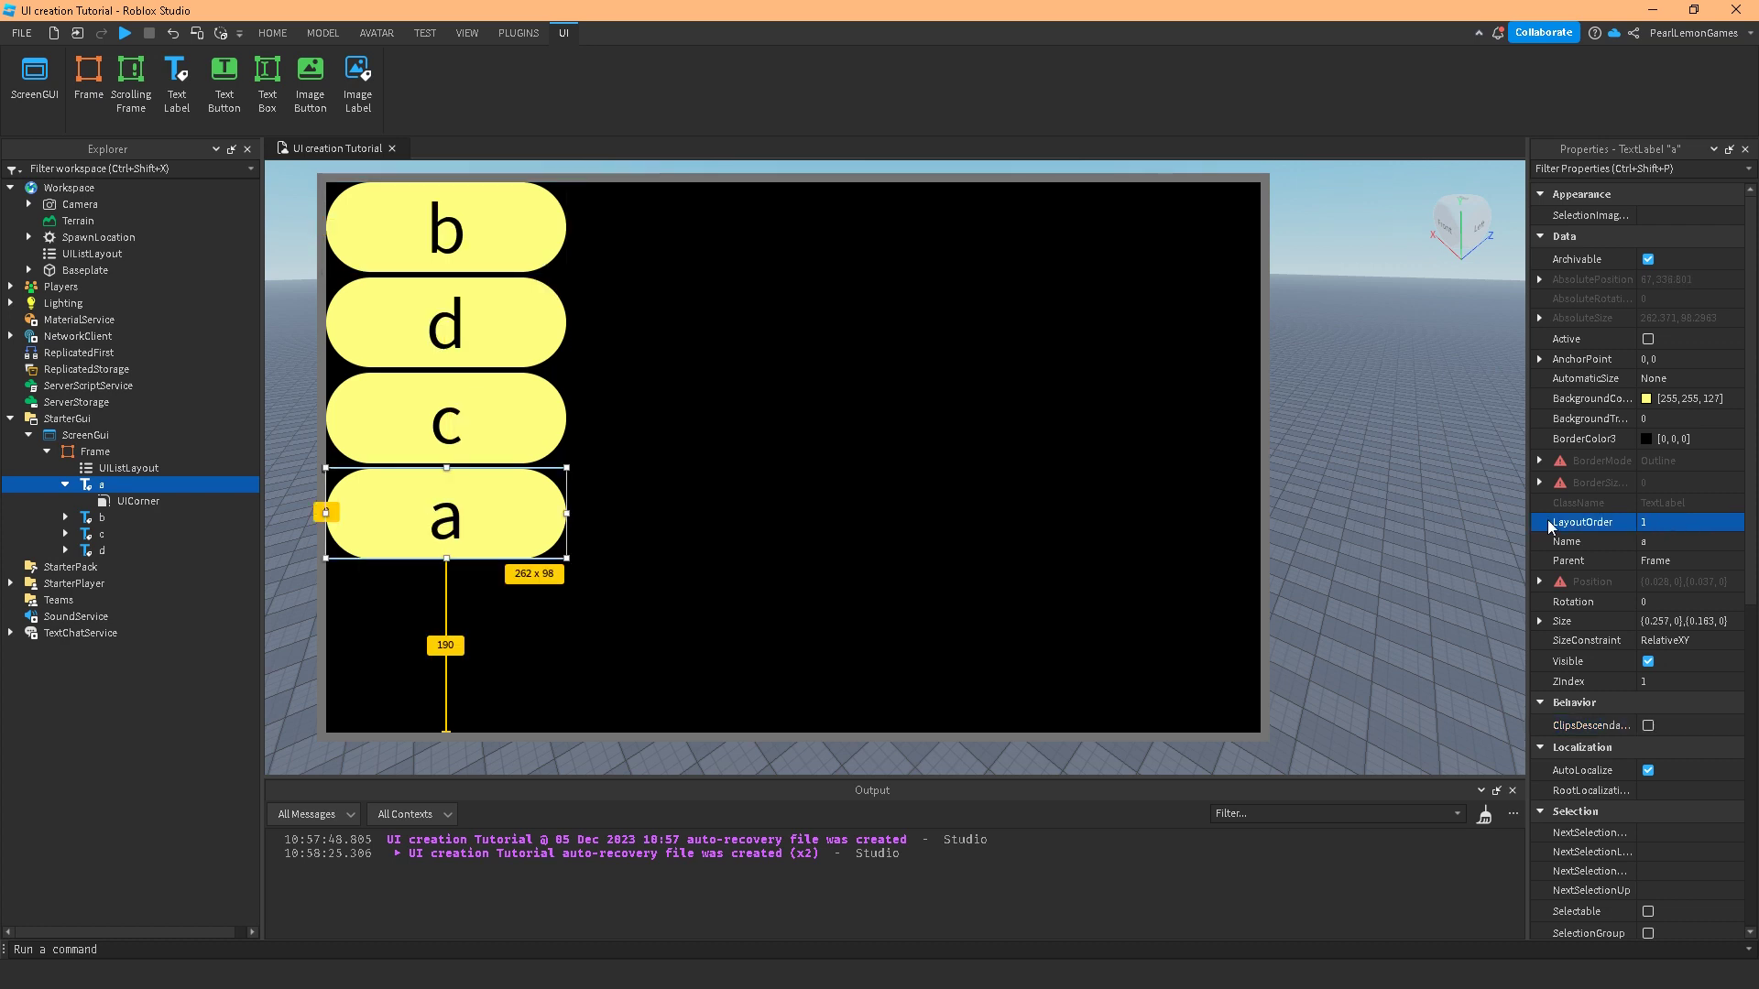
pyautogui.click(89, 519)
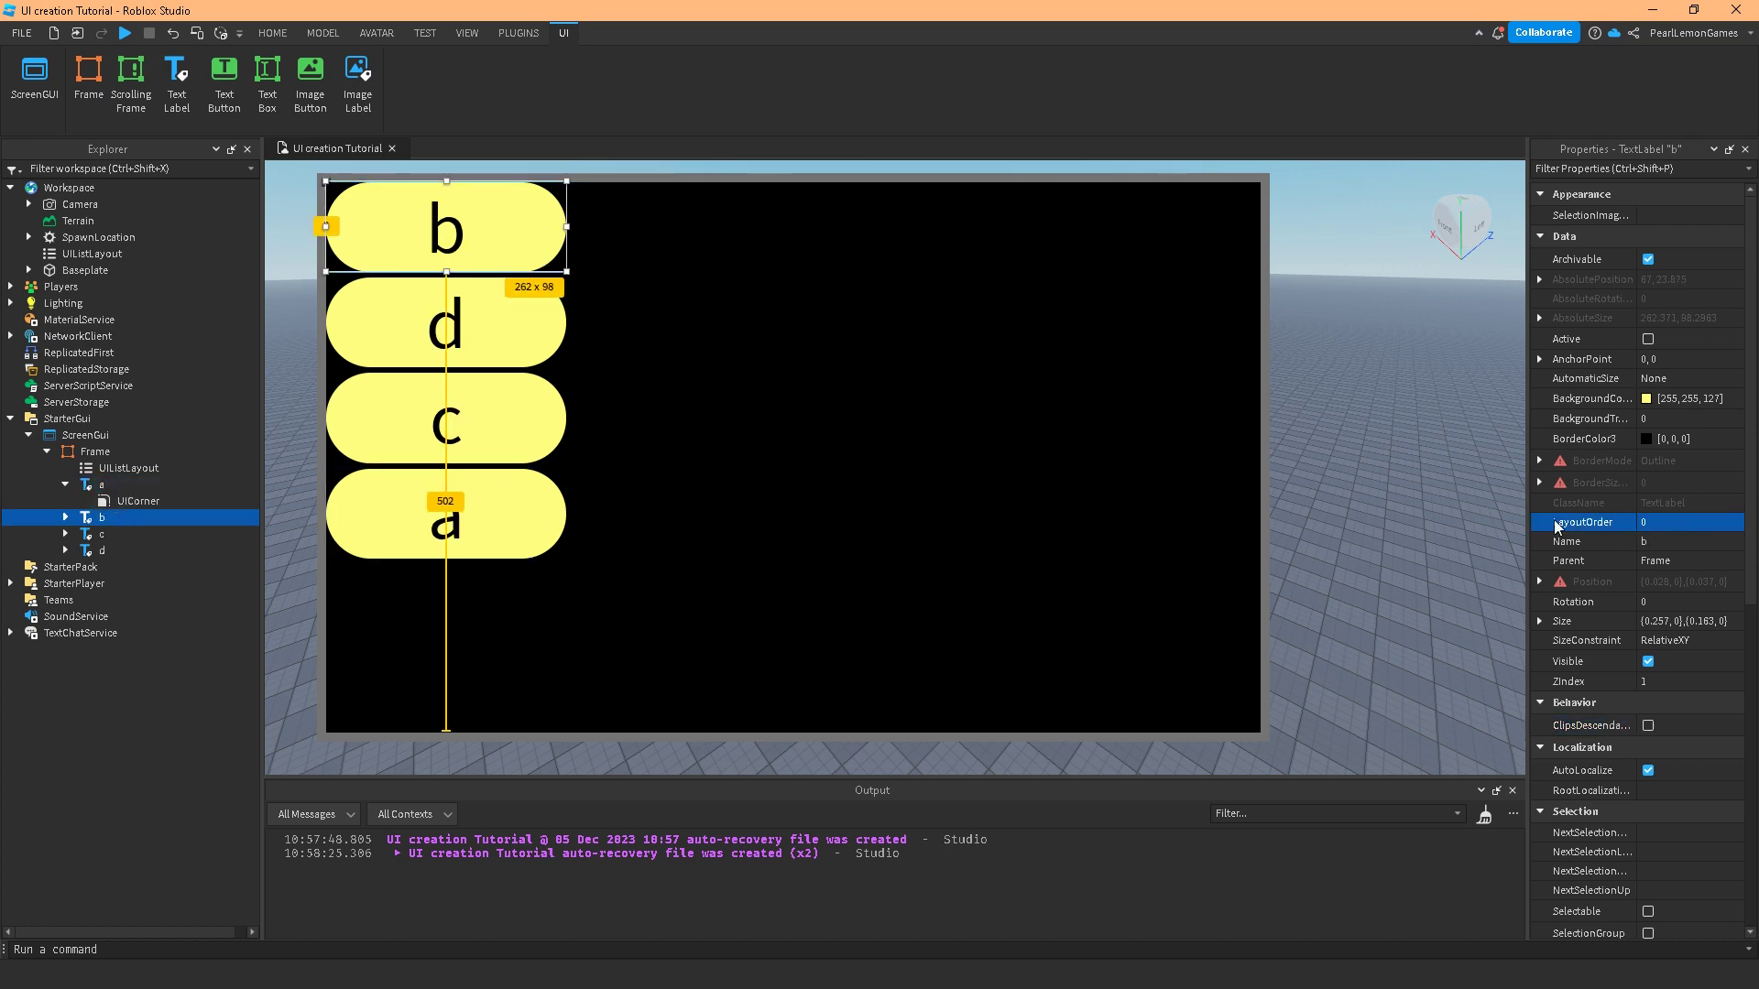
pyautogui.click(1637, 524)
pyautogui.write('2')
pyautogui.press('Return')
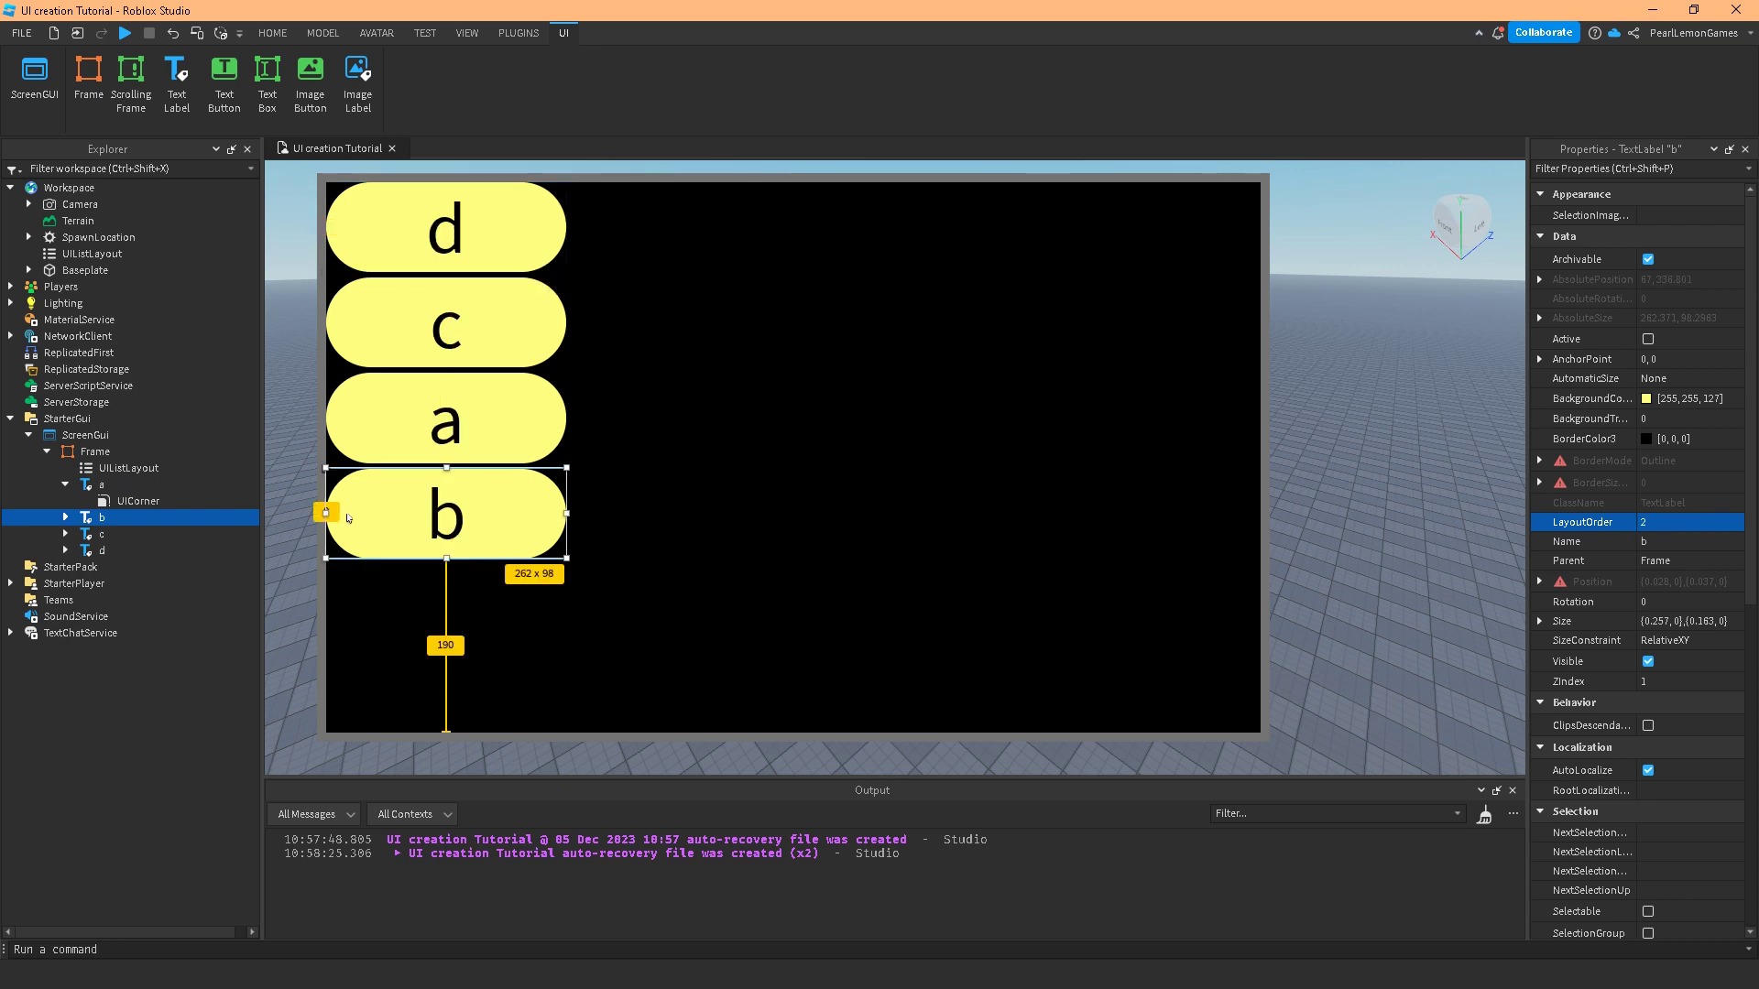
# Set LayoutOrder 3 on label c and 4 on label d.
pyautogui.click(114, 534)
pyautogui.click(1669, 523)
pyautogui.write('3')
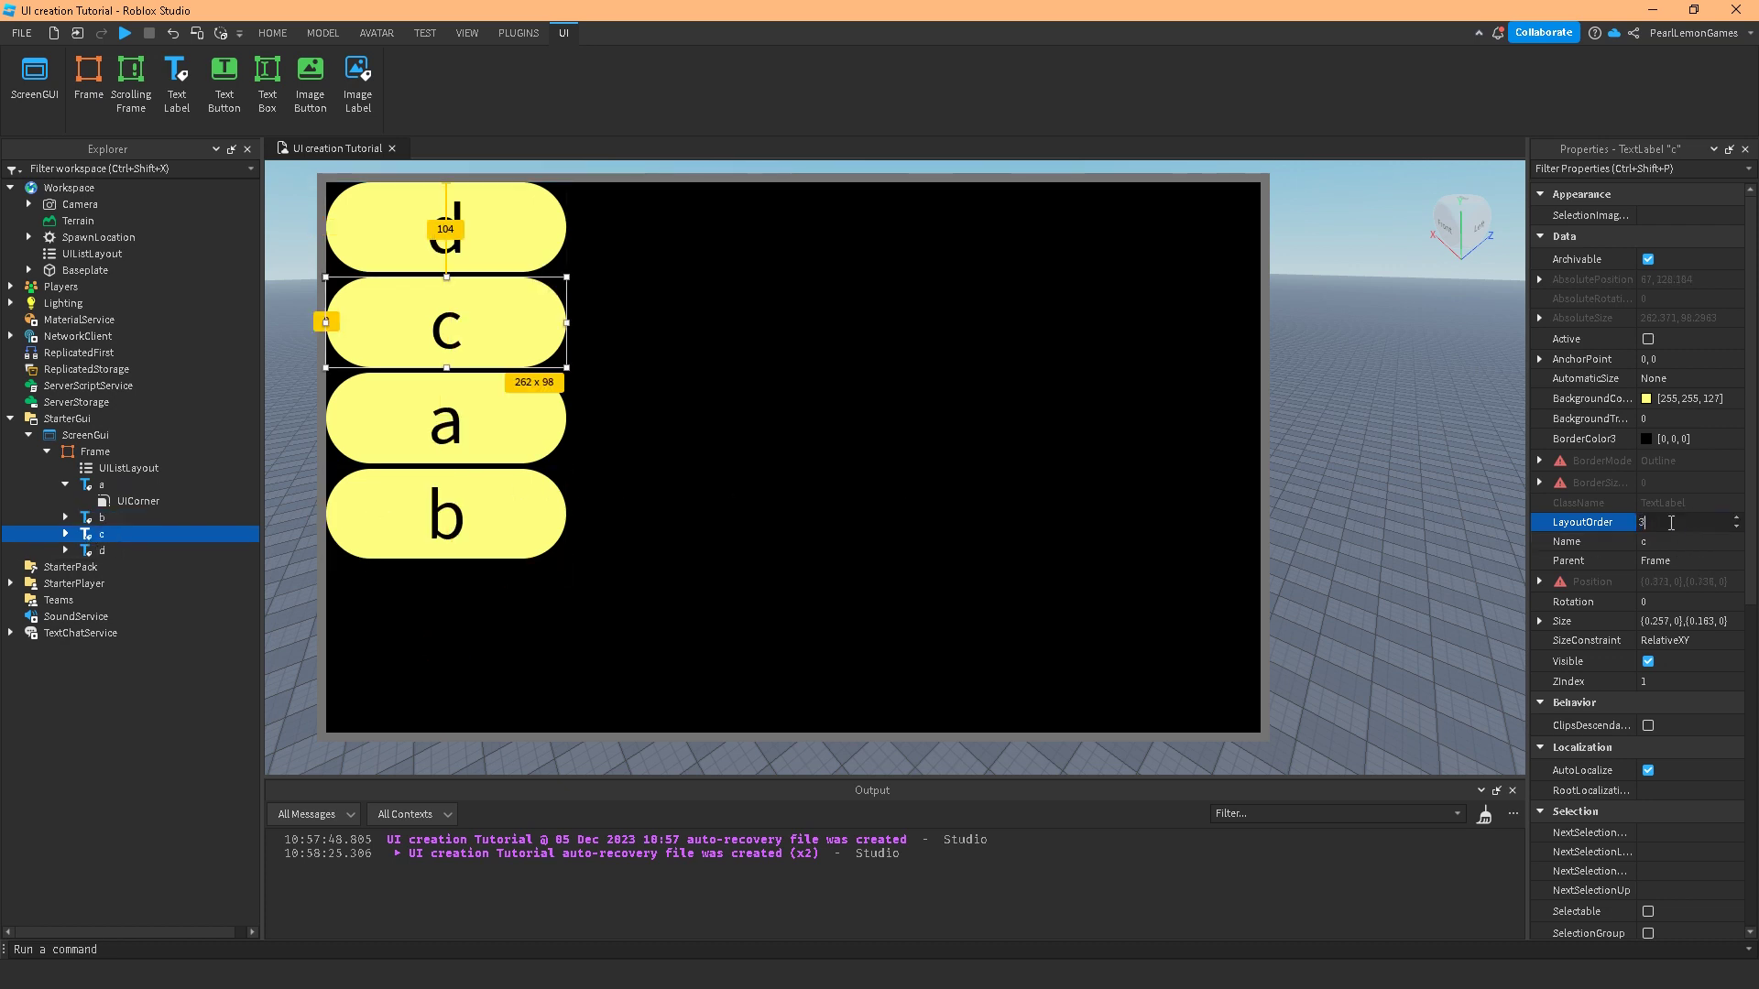
pyautogui.press('Return')
pyautogui.click(76, 551)
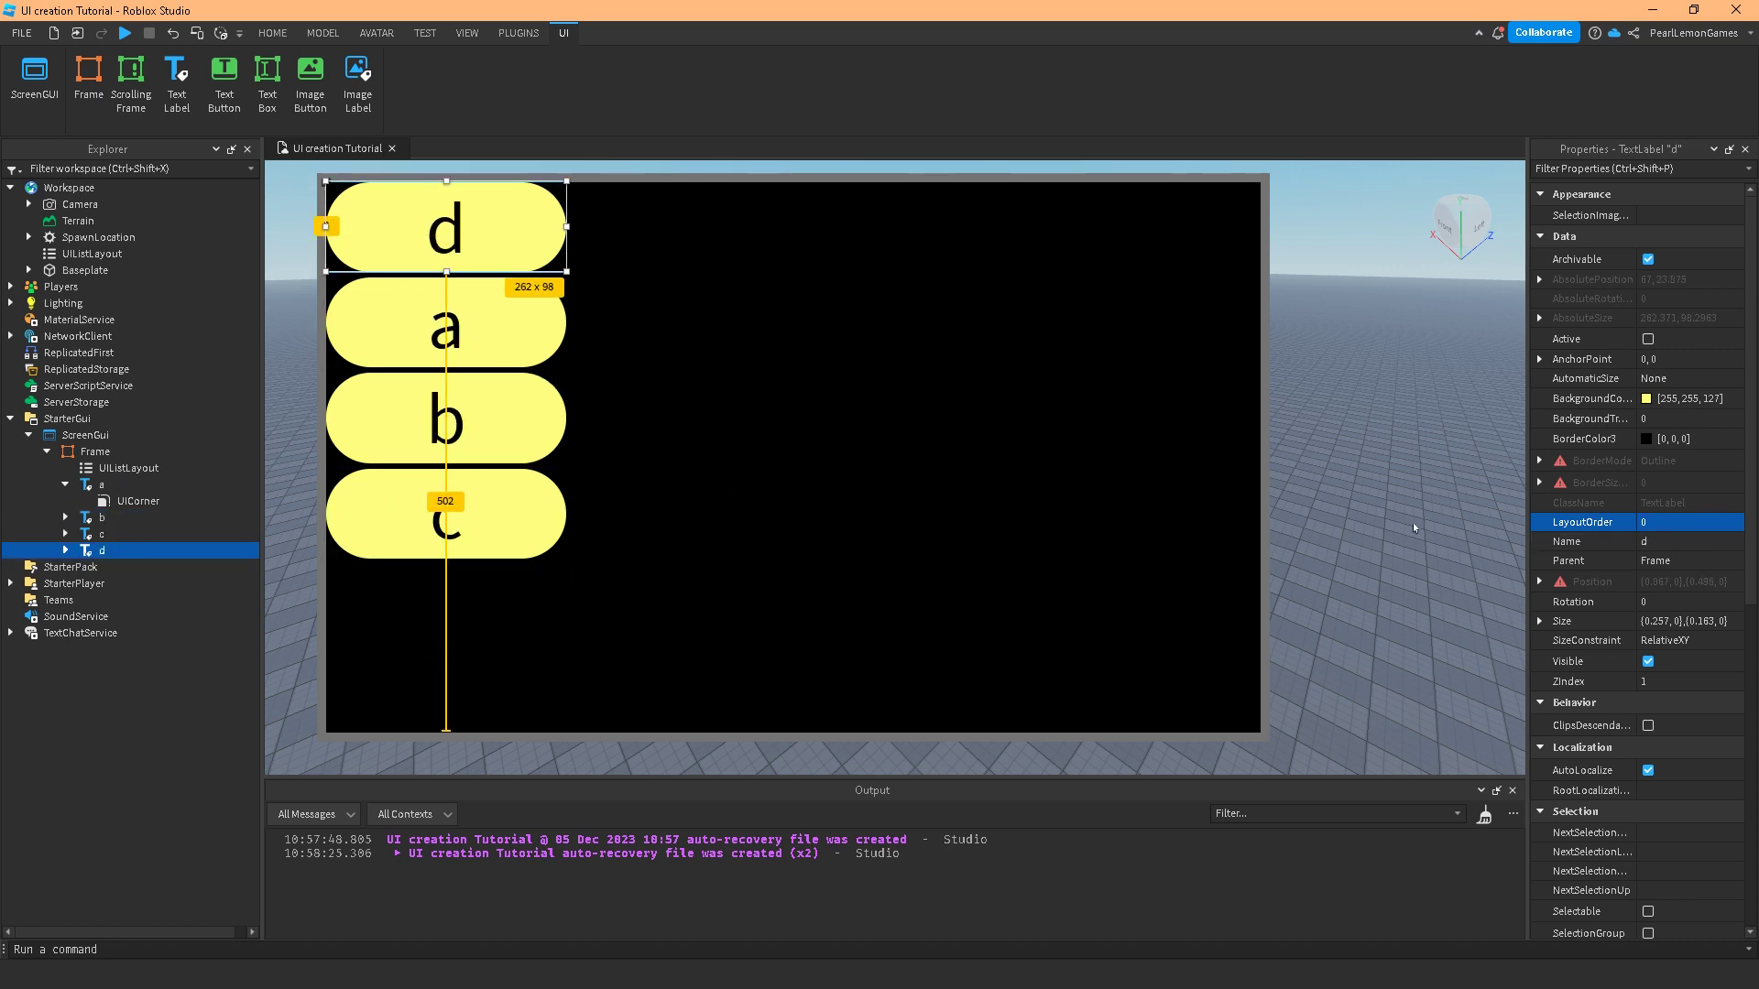
pyautogui.click(1689, 528)
pyautogui.write('4')
pyautogui.press('Return')
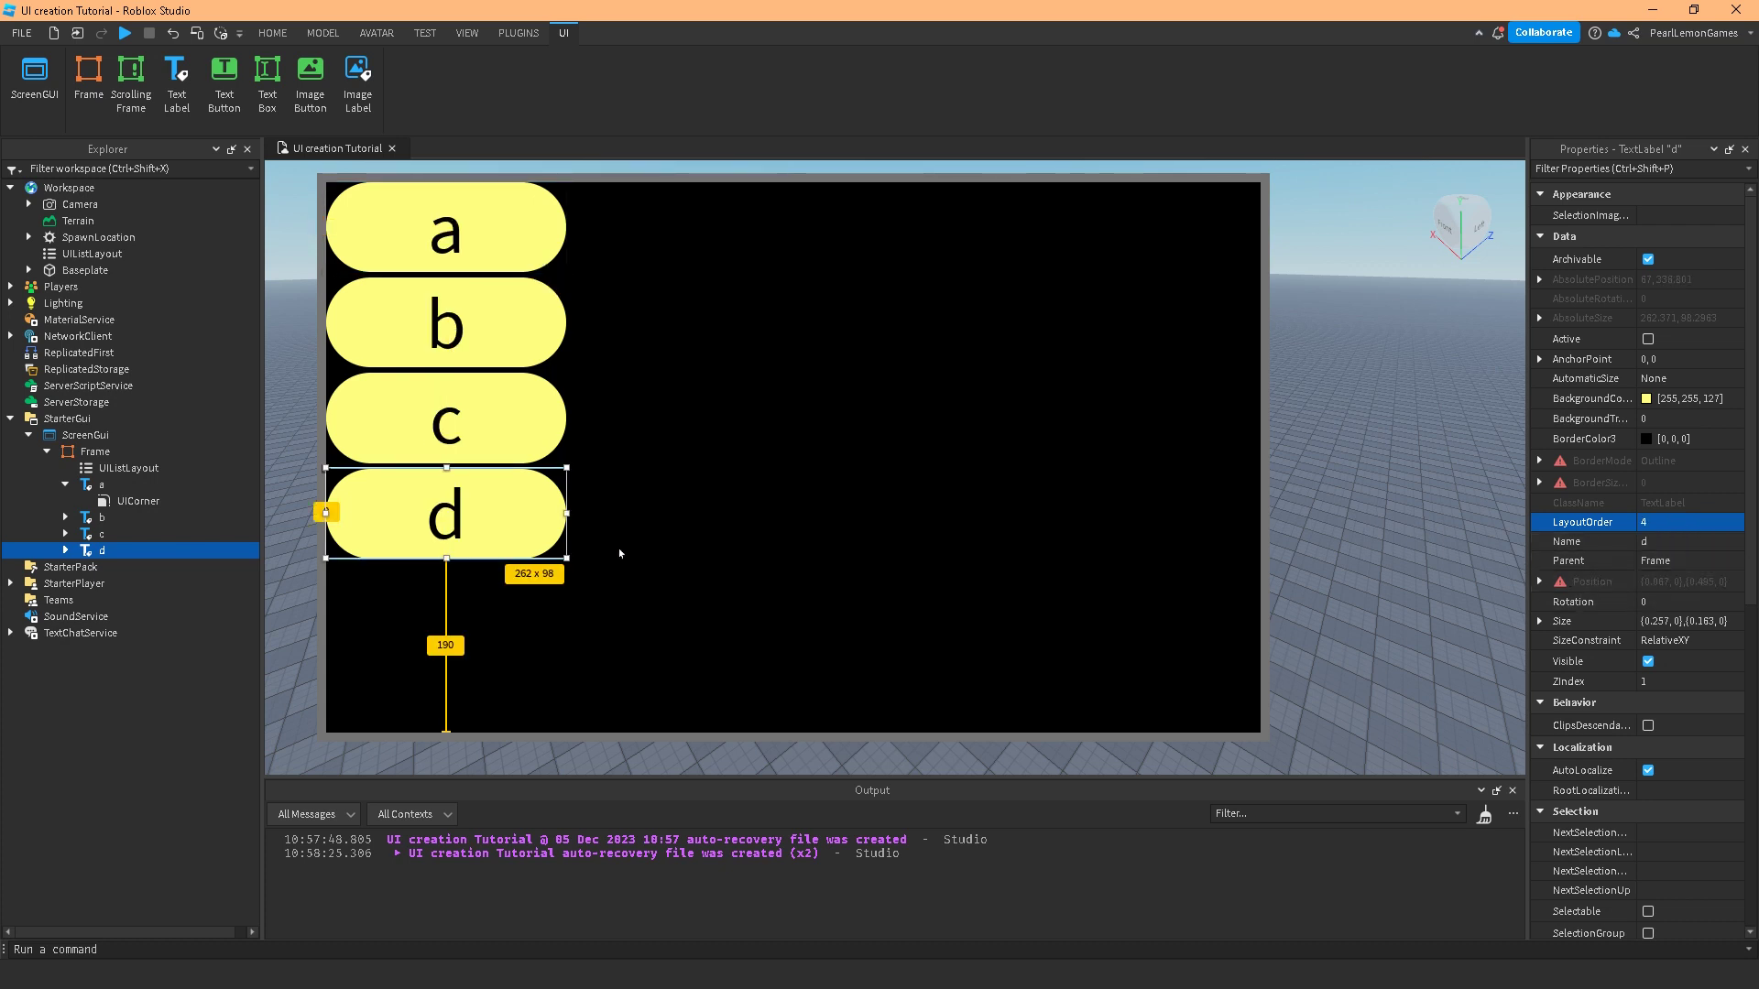
# Select the UIListLayout and switch SortOrder to Name, then back to LayoutOrder.
pyautogui.click(130, 468)
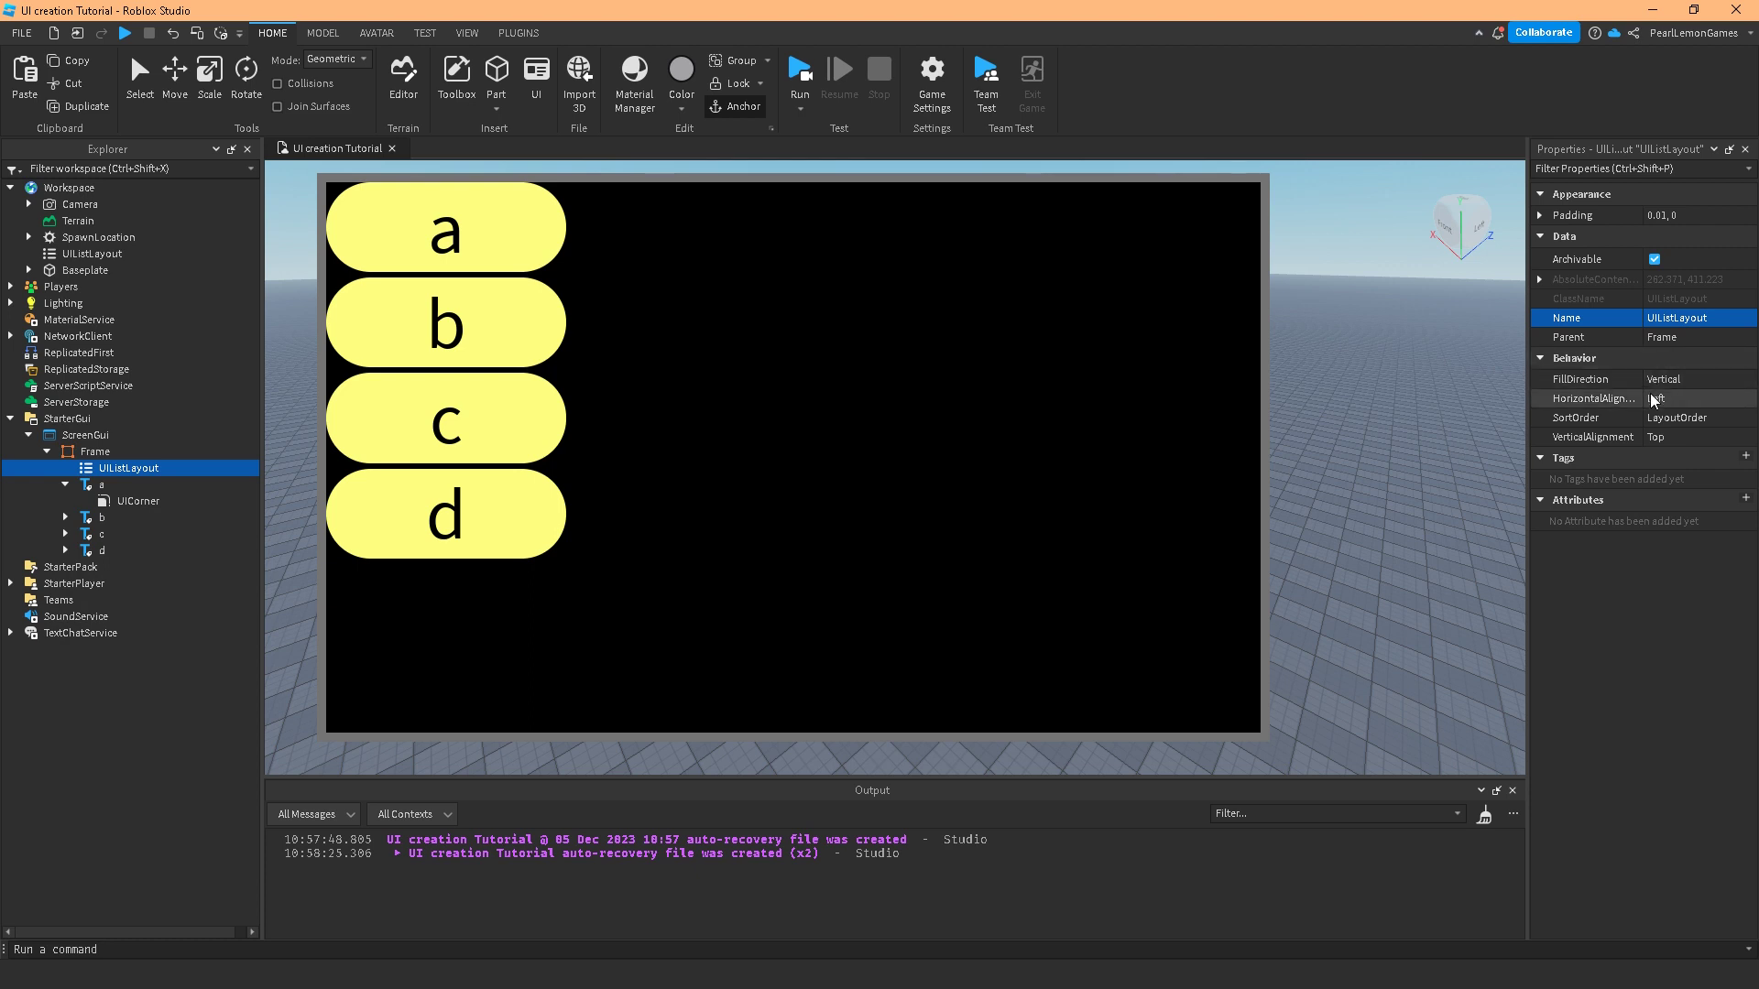
pyautogui.click(1669, 418)
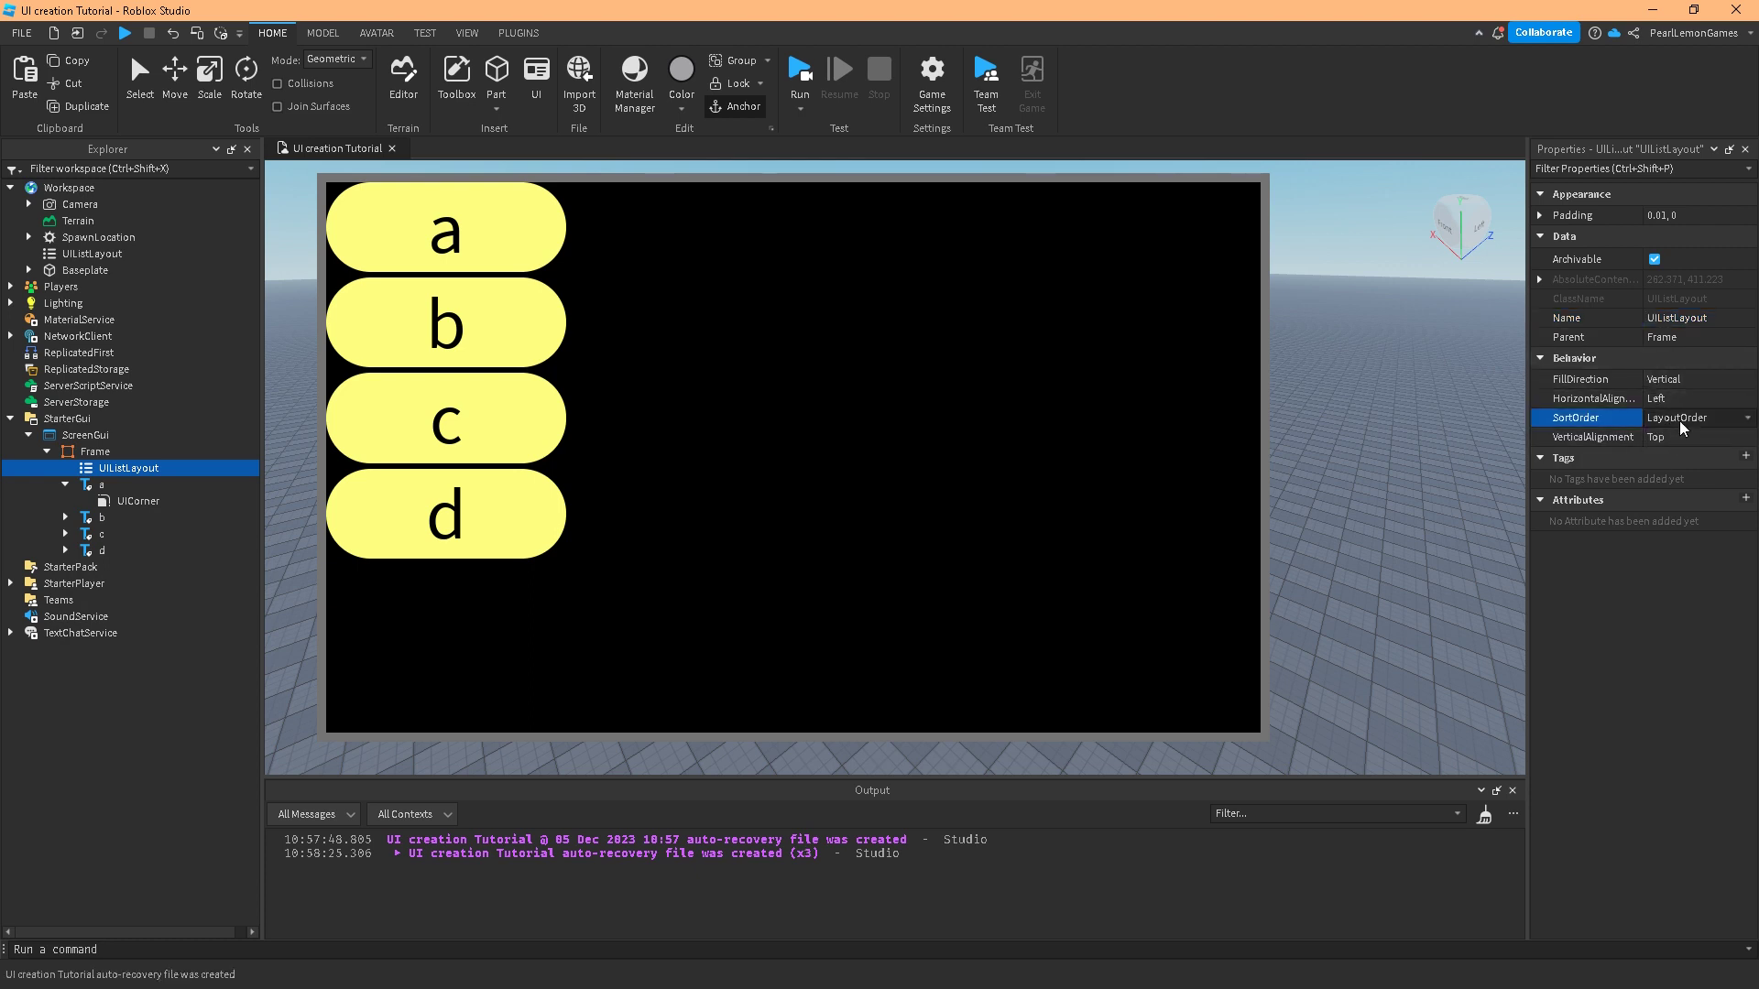
pyautogui.click(1683, 422)
pyautogui.click(1660, 448)
pyautogui.click(1692, 419)
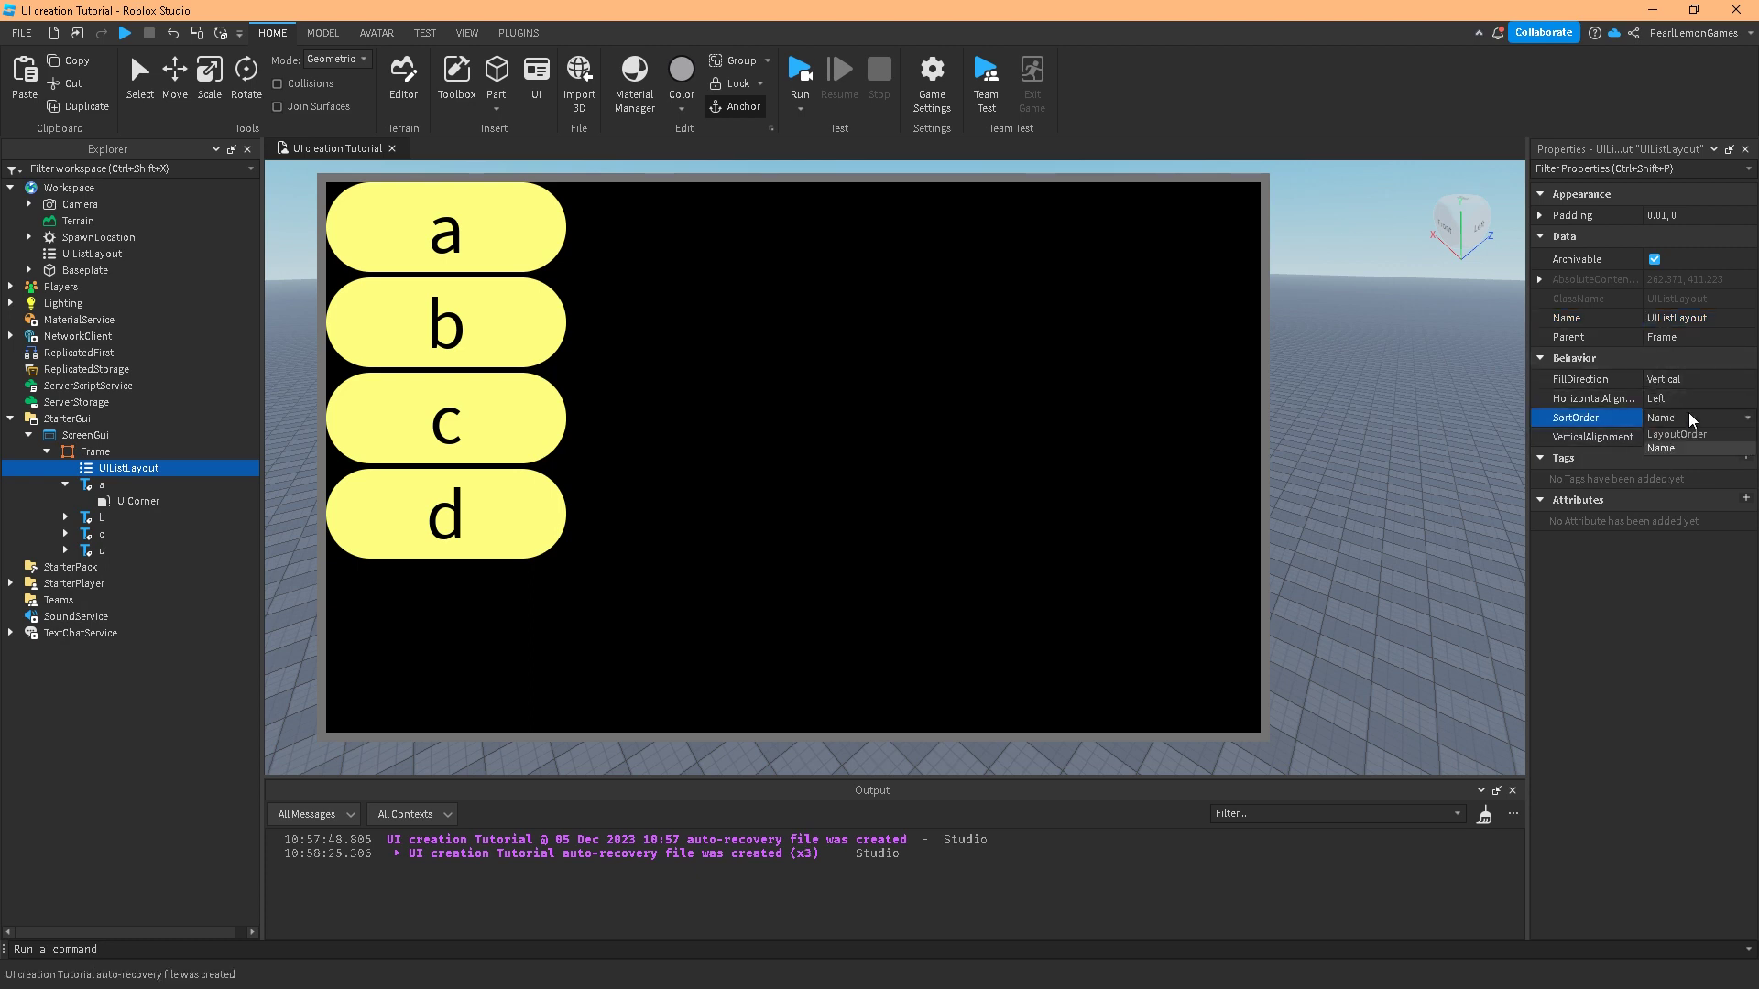
pyautogui.click(1679, 436)
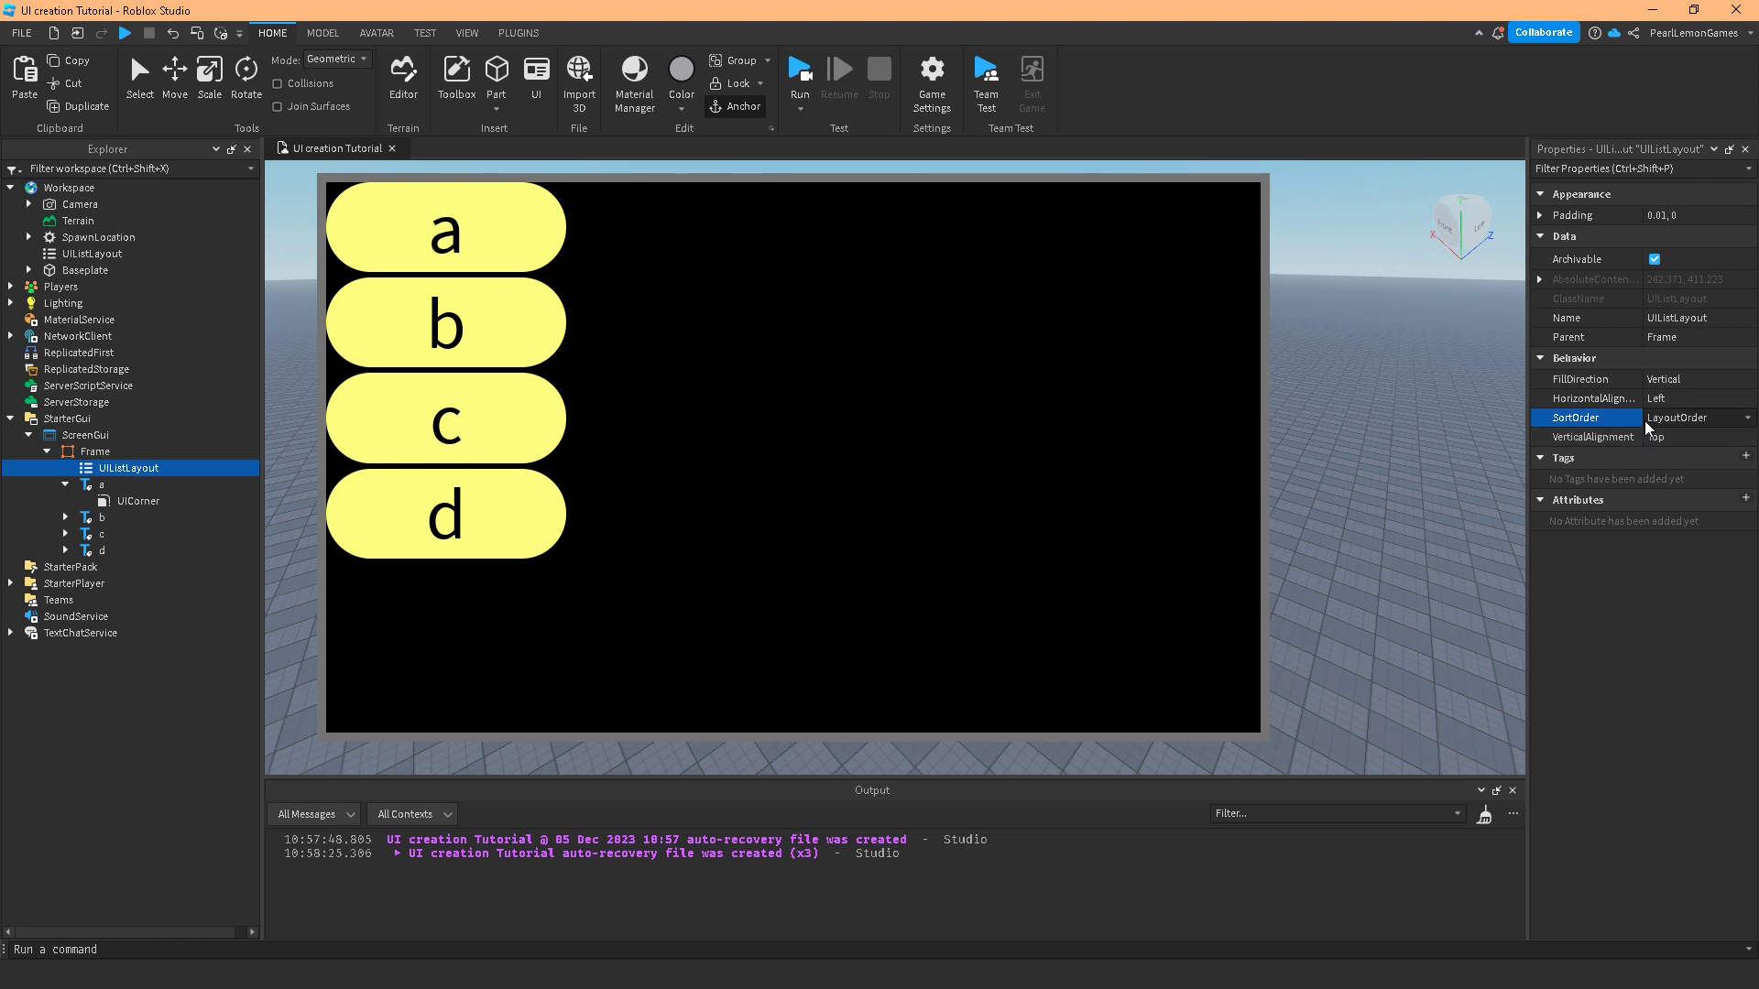
# Switch the UIListLayout's FillDirection to Horizontal, keeping VerticalAlignment at Top.
pyautogui.click(1654, 438)
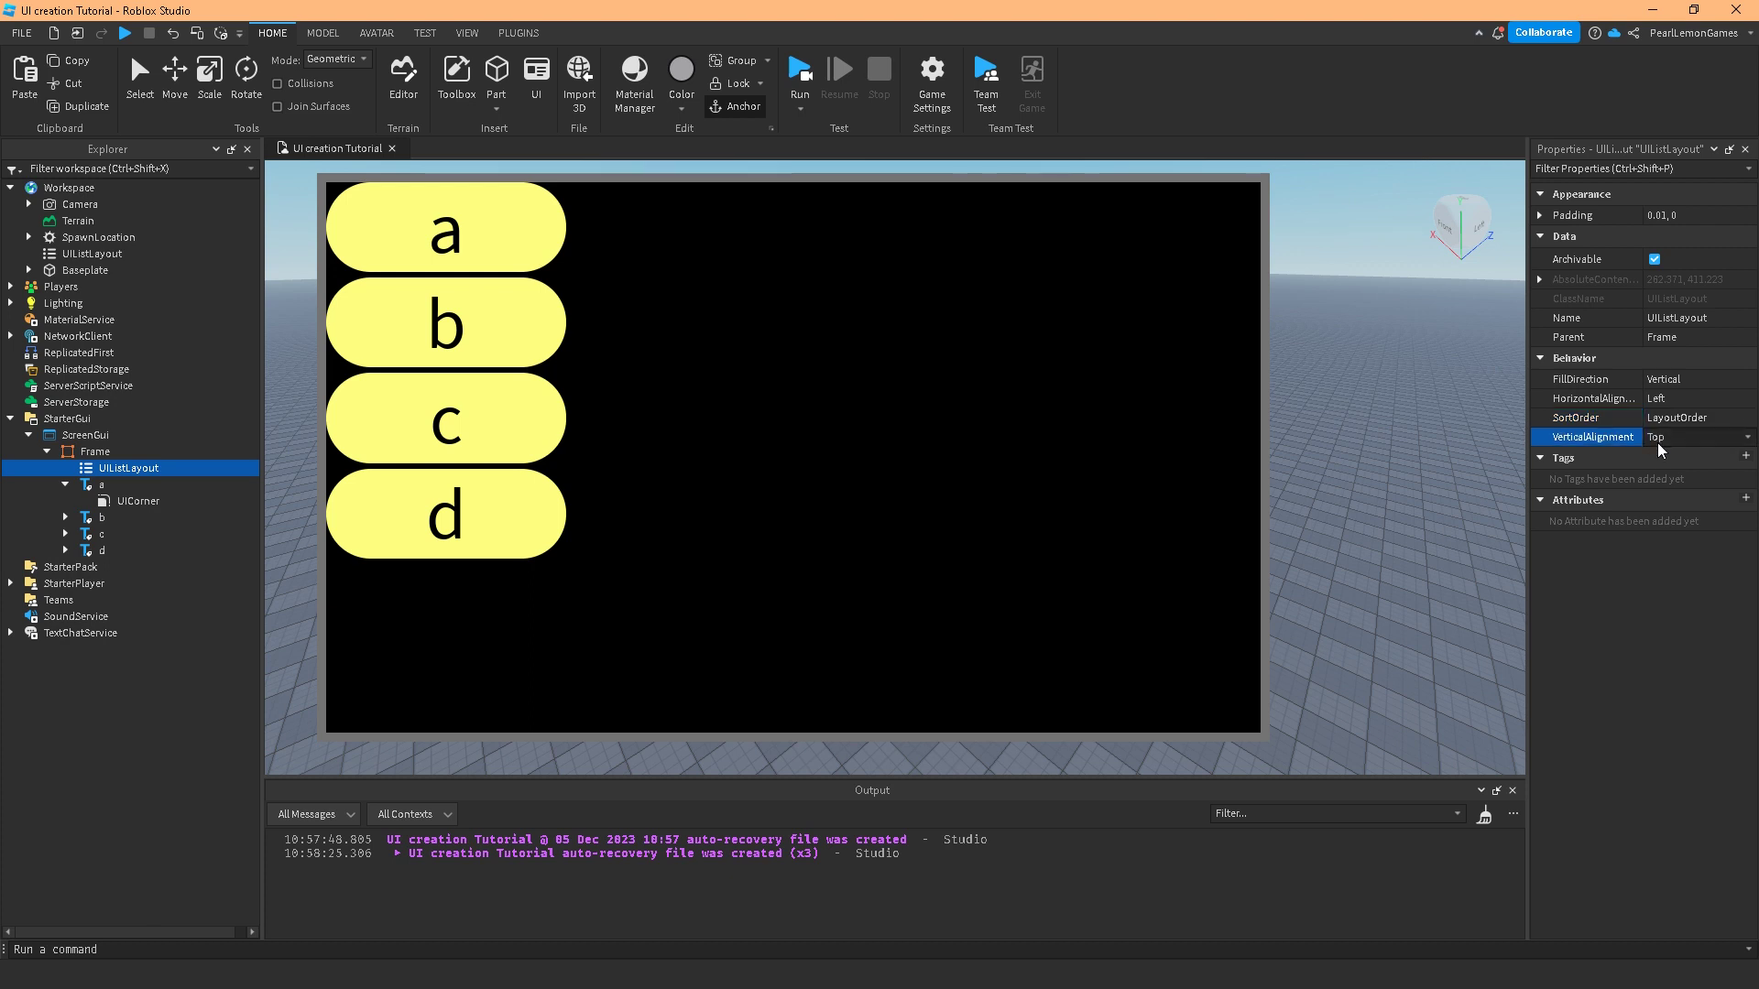
pyautogui.click(1658, 440)
pyautogui.click(1667, 379)
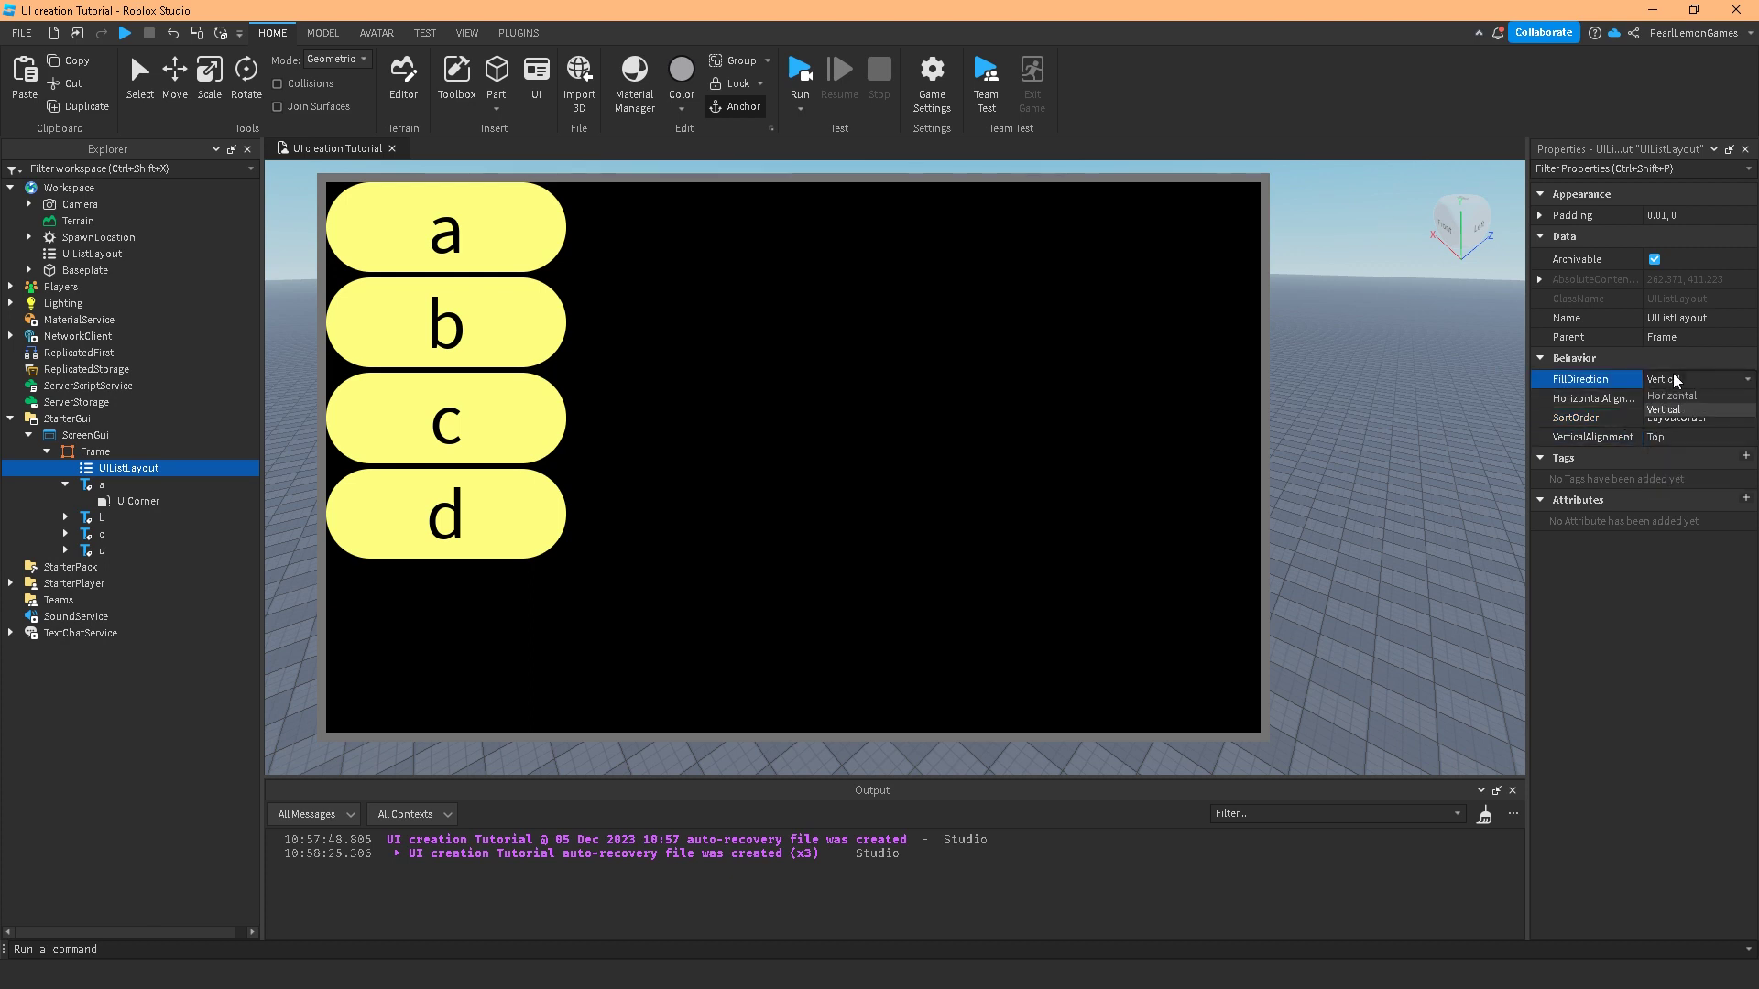
pyautogui.click(1673, 396)
# Try VerticalAlignment Bottom and Center, then set it back to Top.
pyautogui.click(1662, 438)
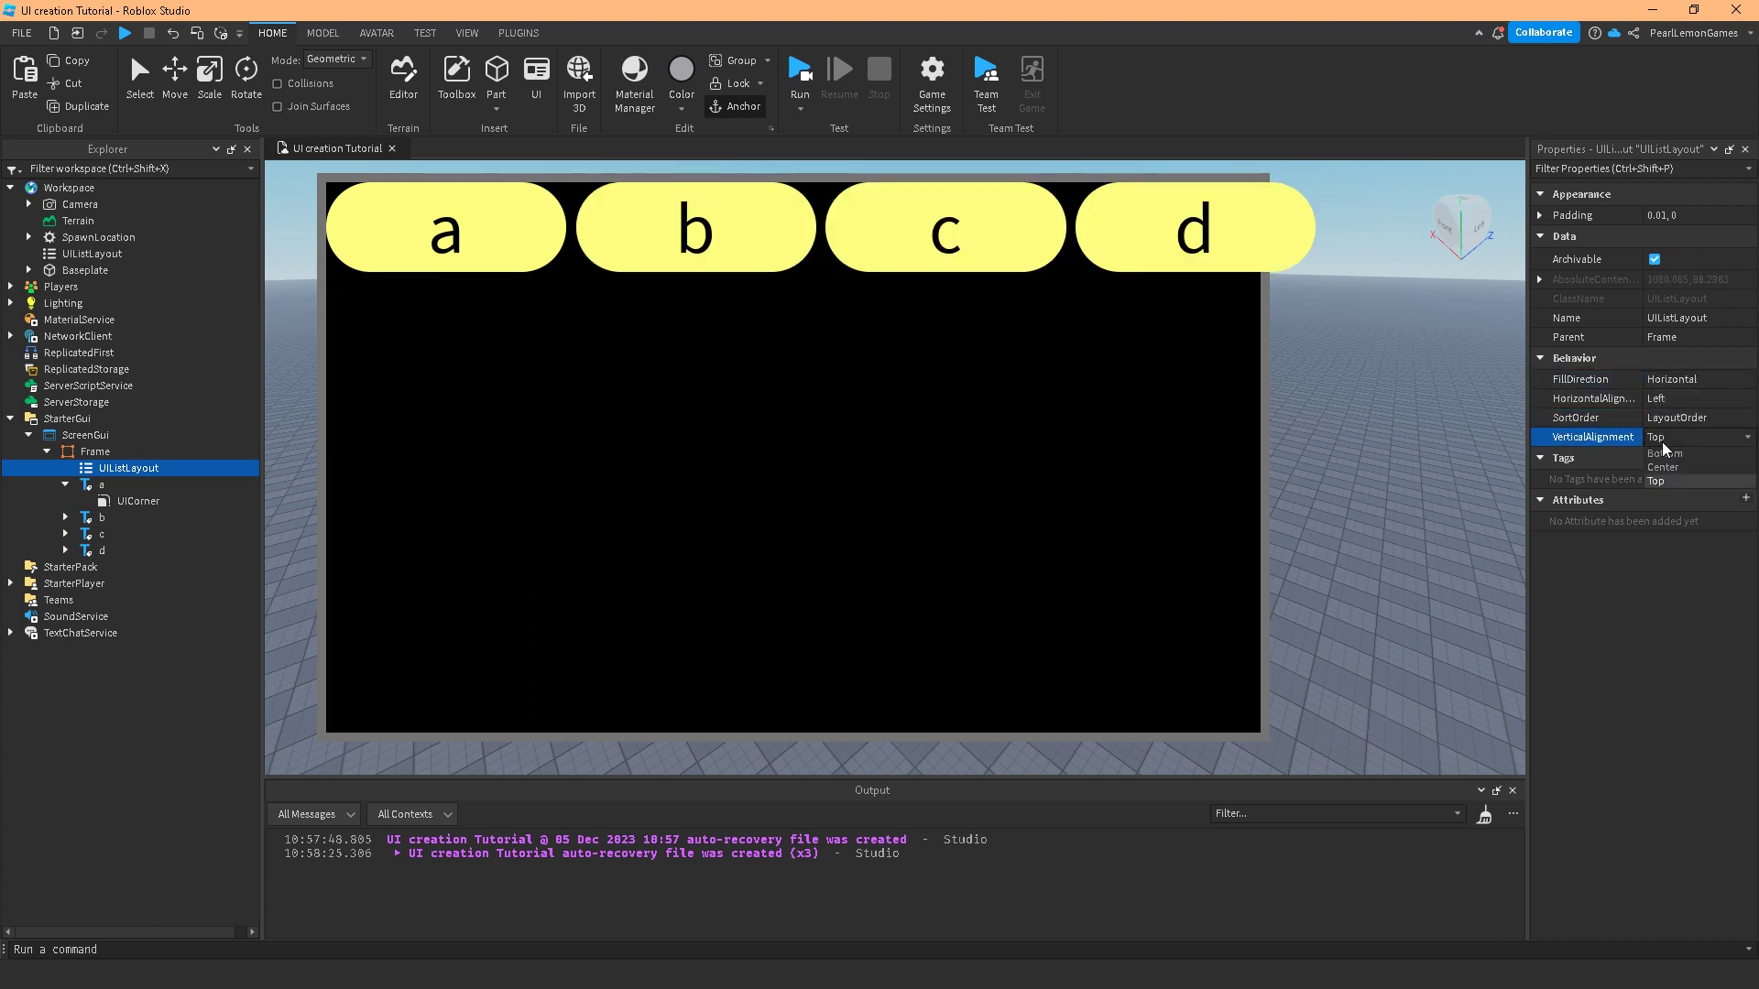
pyautogui.click(1662, 454)
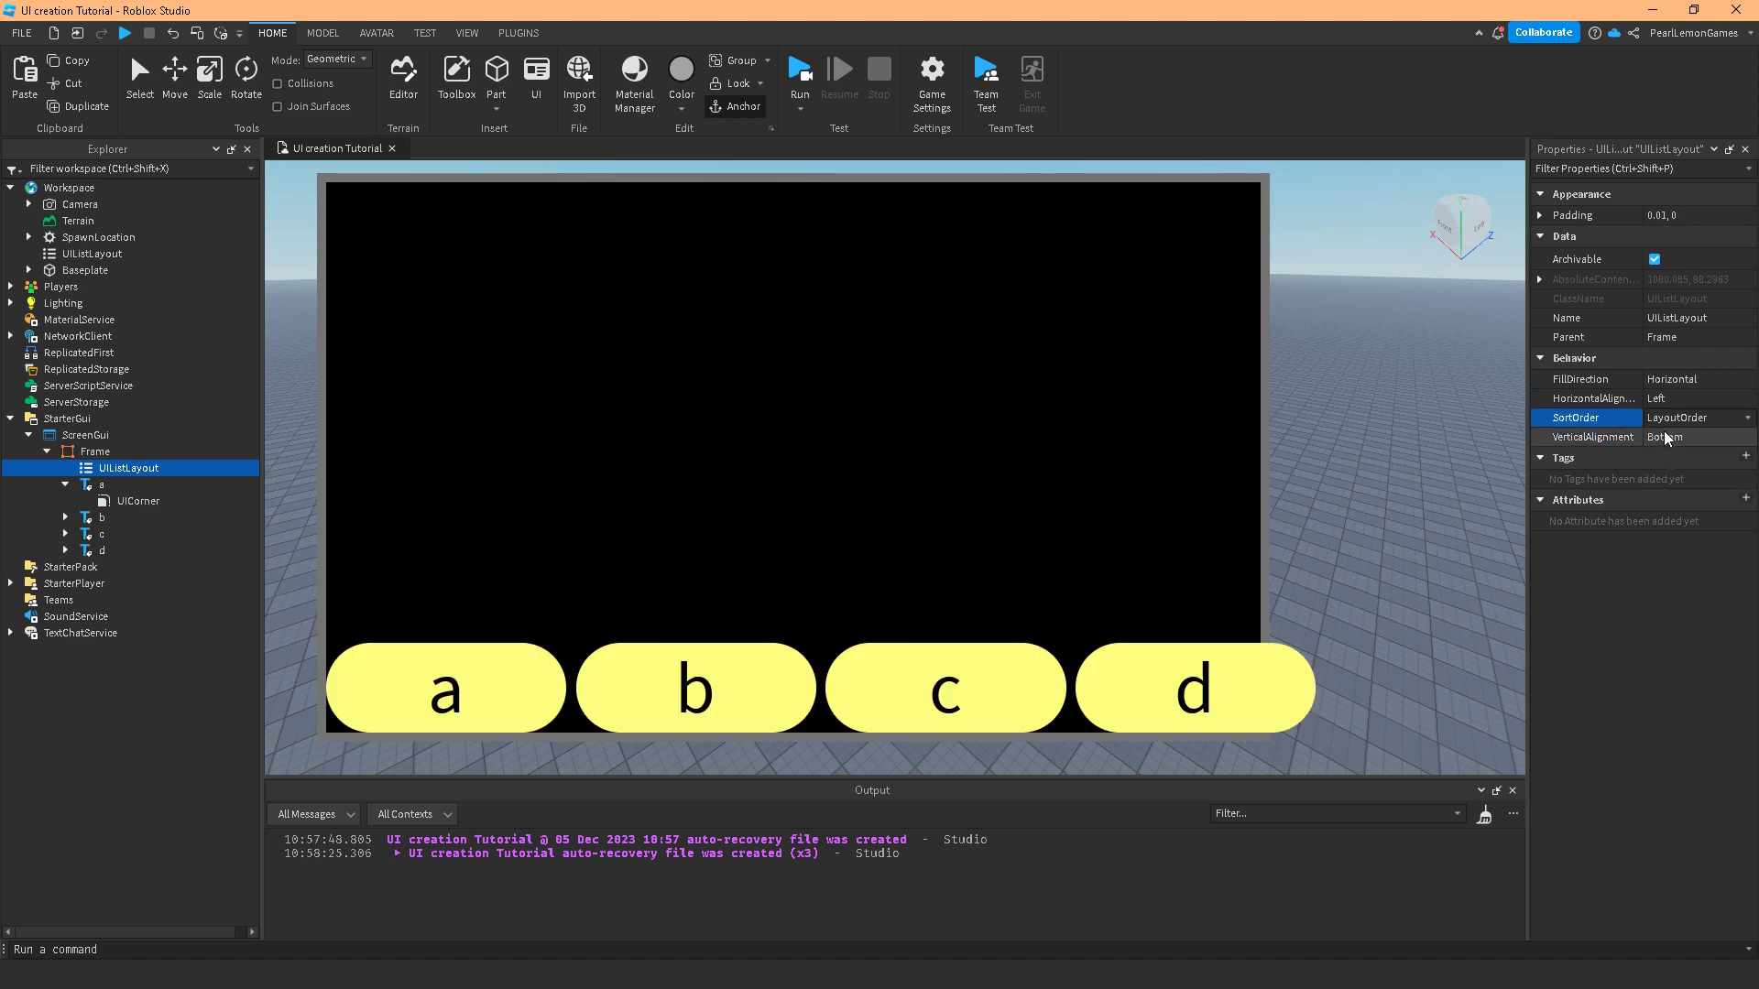
pyautogui.click(1663, 445)
pyautogui.click(1662, 467)
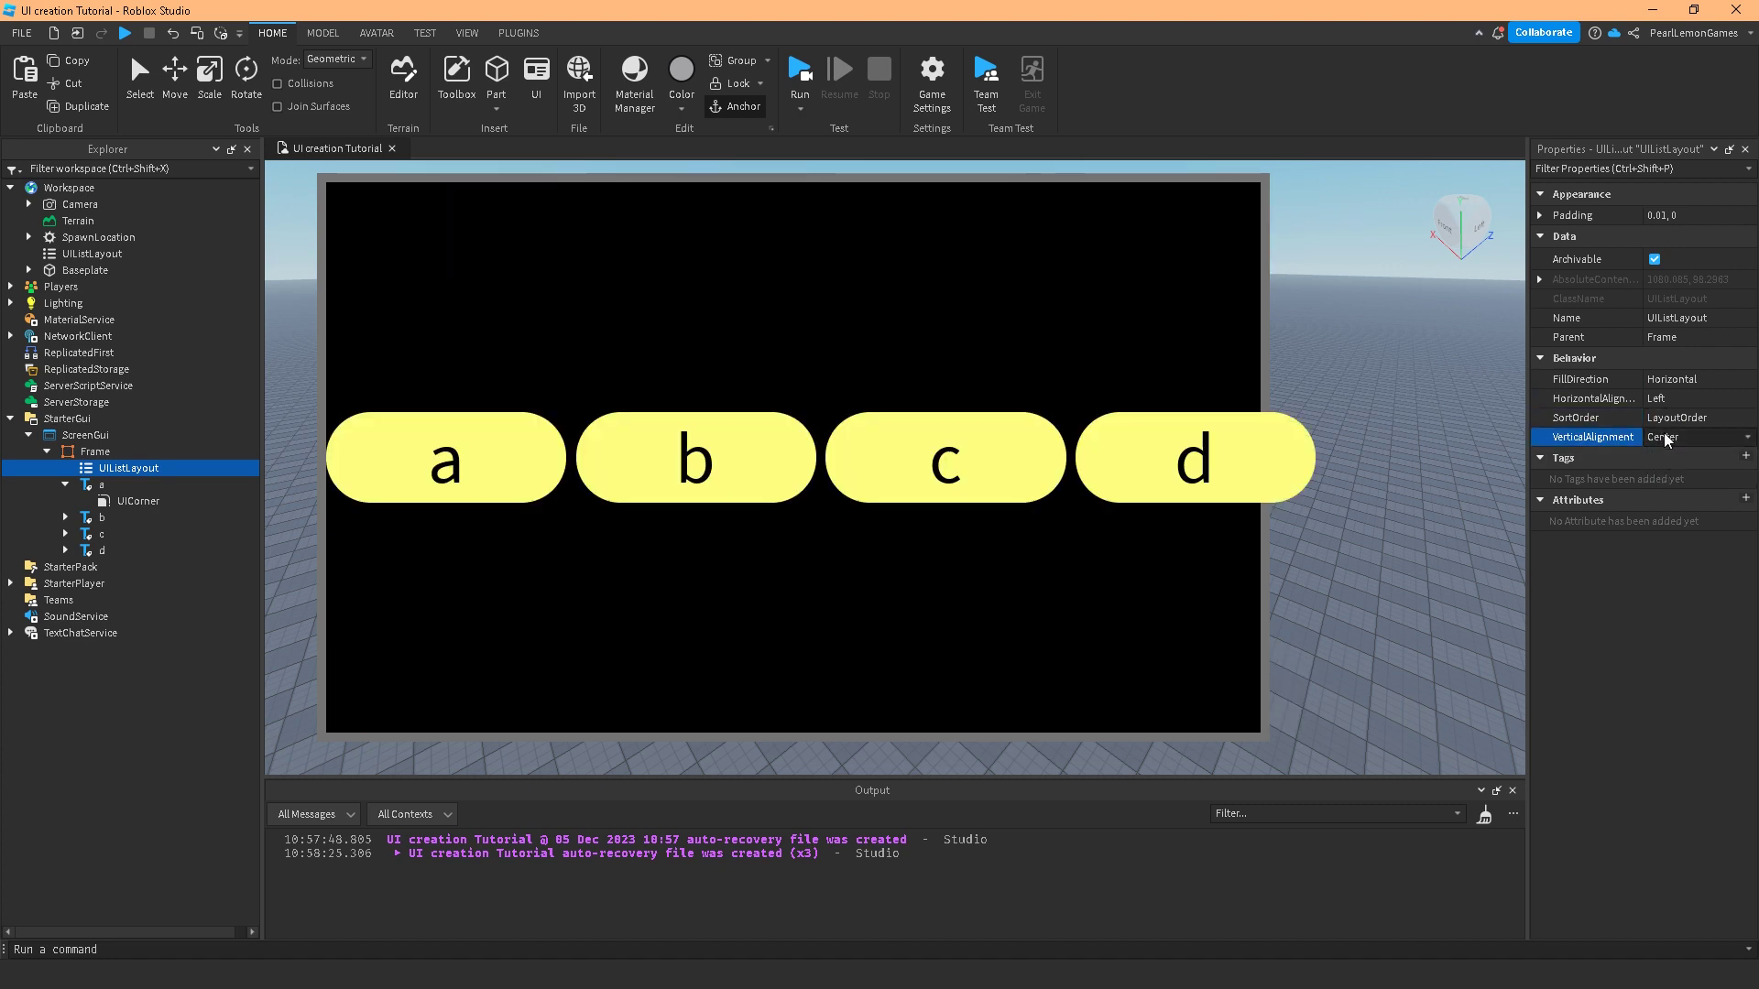
pyautogui.click(1662, 438)
pyautogui.click(1660, 481)
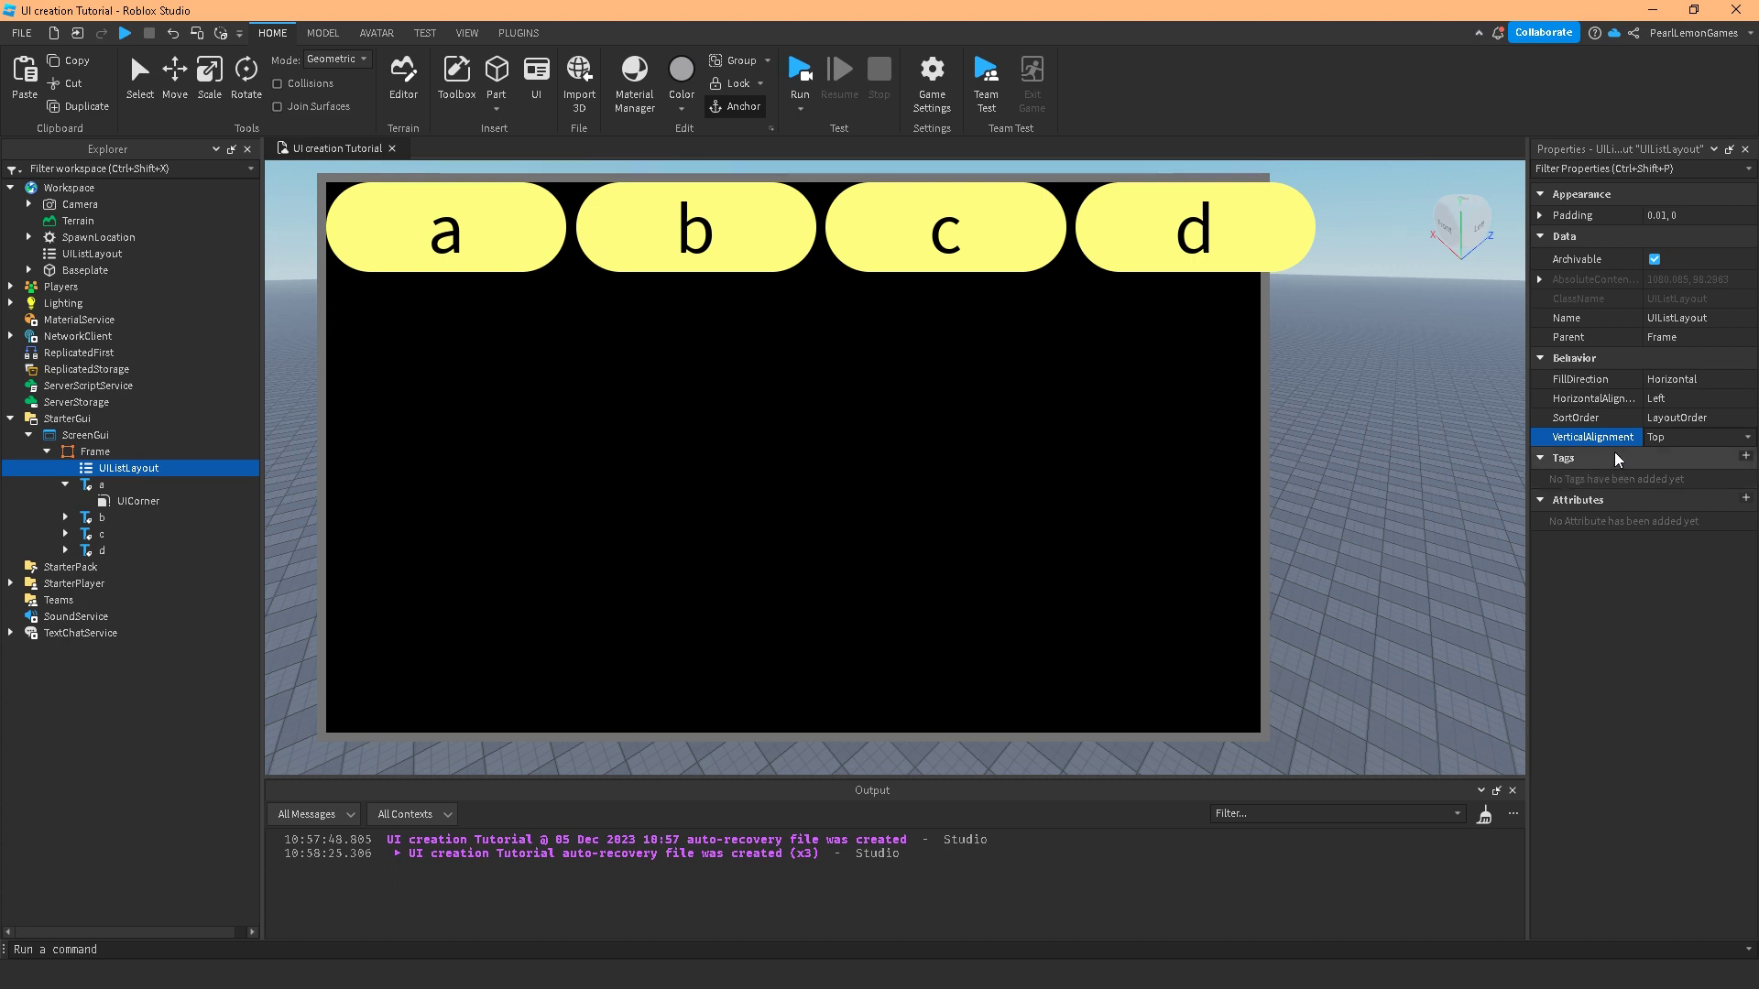